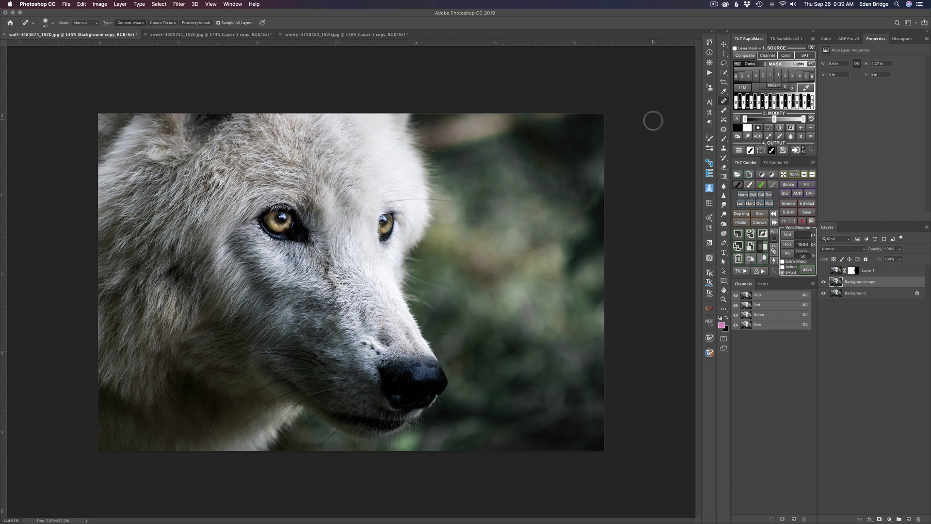
Look through the street and wintry train photos, and compare the wolf photo with and without Layer 1
left_click(219, 33)
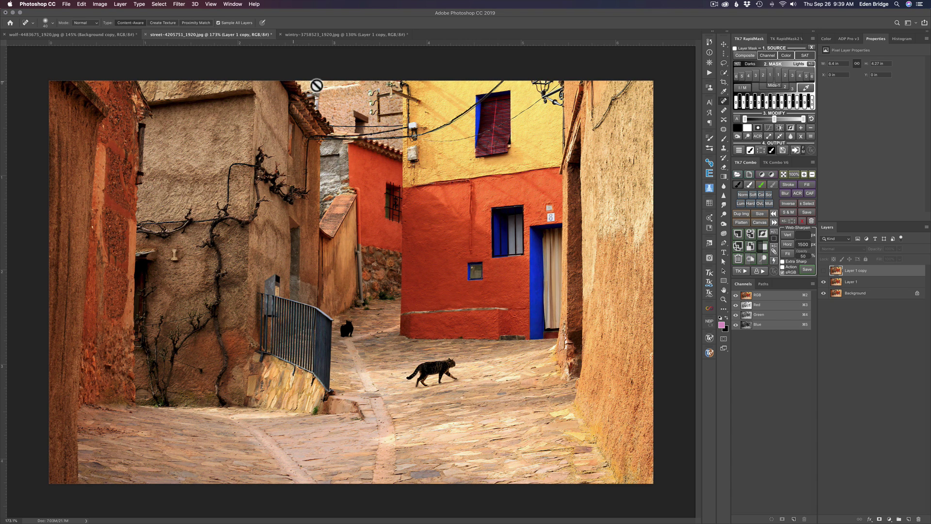
left_click(326, 34)
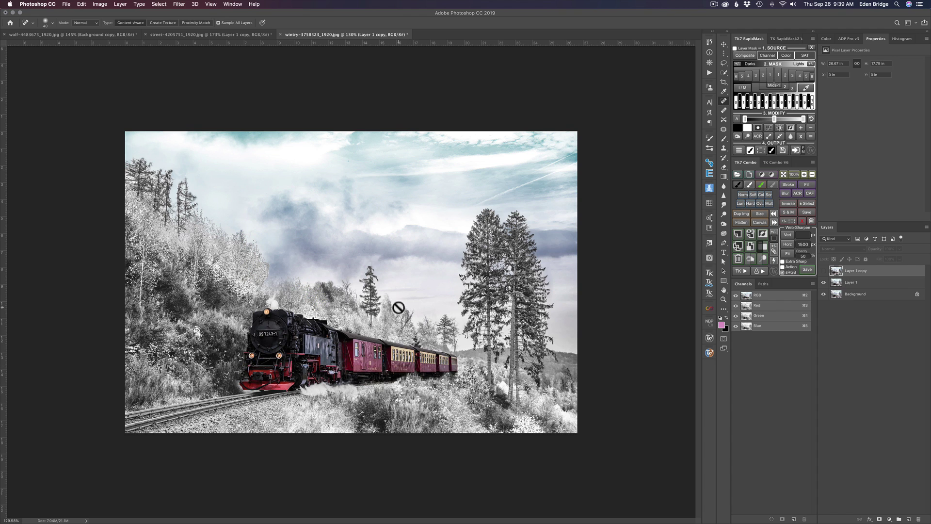
left_click(83, 34)
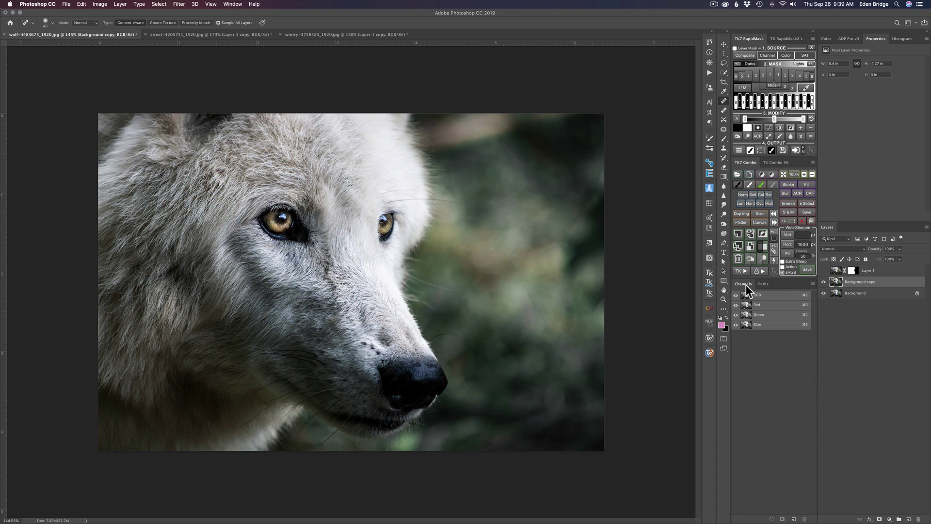
left_click(824, 272)
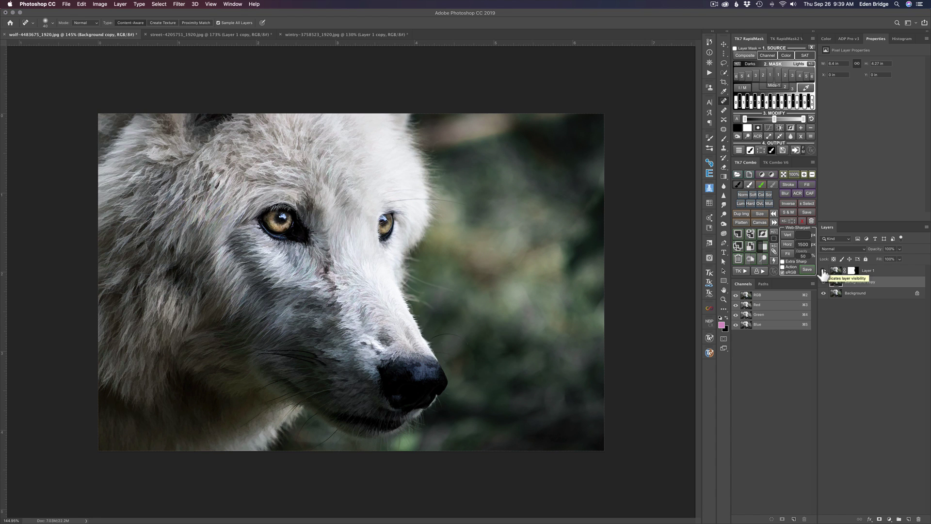
left_click(823, 272)
left_click(823, 271)
Compare the street and wintry train photos with and without their Layer 1 copy
left_click(207, 33)
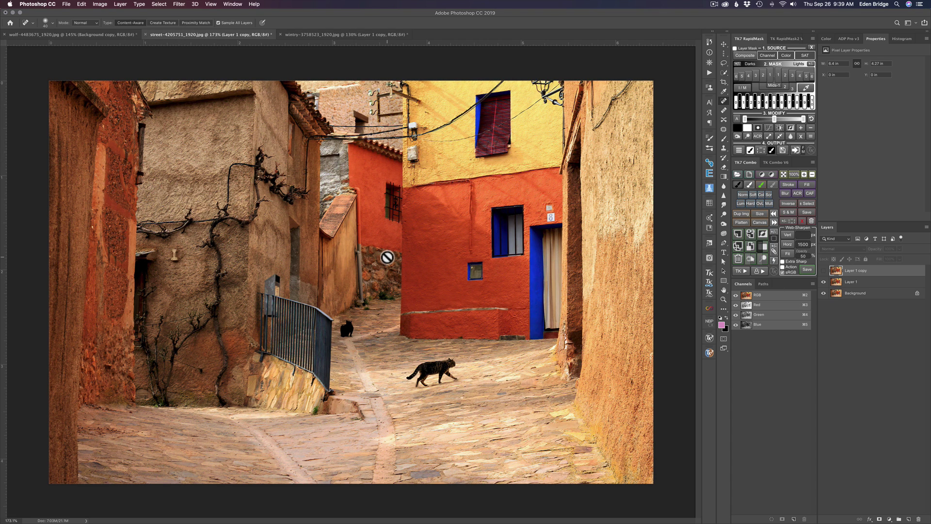
left_click(824, 272)
left_click(349, 35)
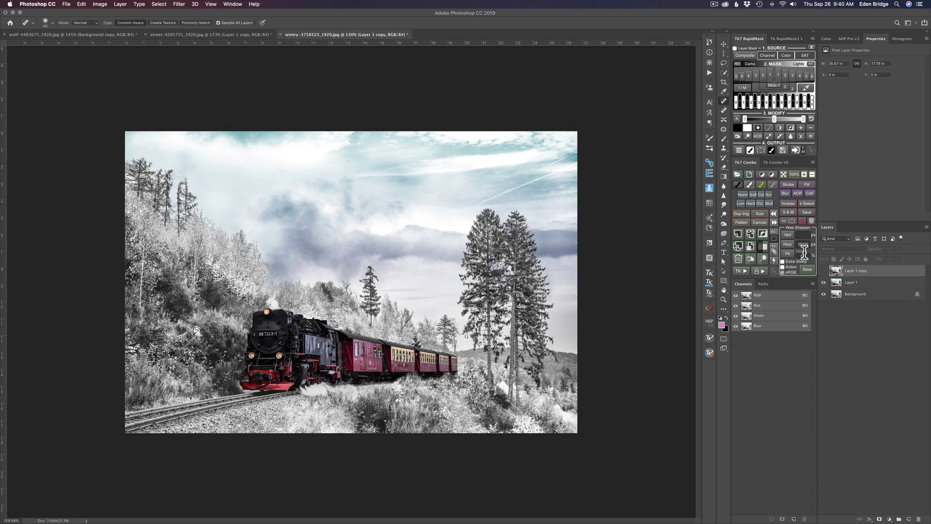
left_click(823, 271)
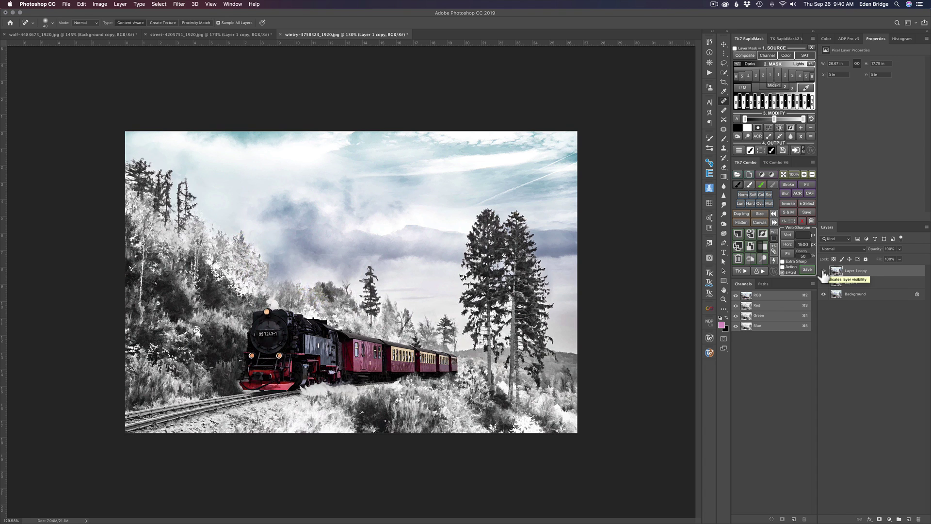
left_click(824, 272)
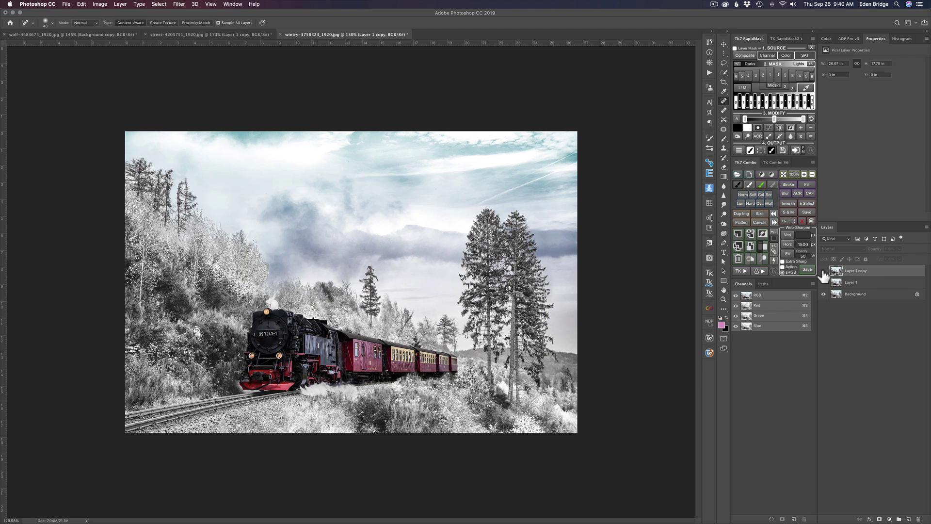
Return to the wolf photo, hide Layer 1 and duplicate the Background copy layer
left_click(60, 34)
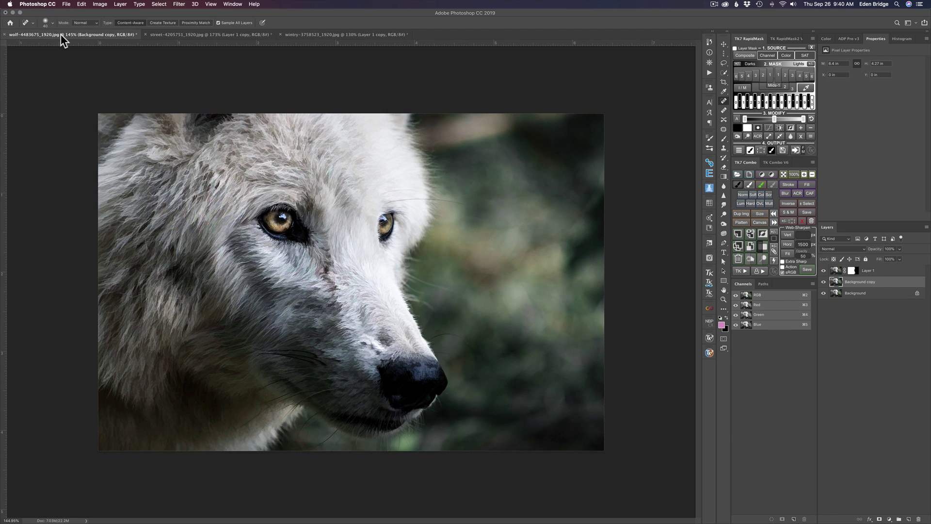
left_click(824, 281)
left_click(823, 271)
left_click(823, 282)
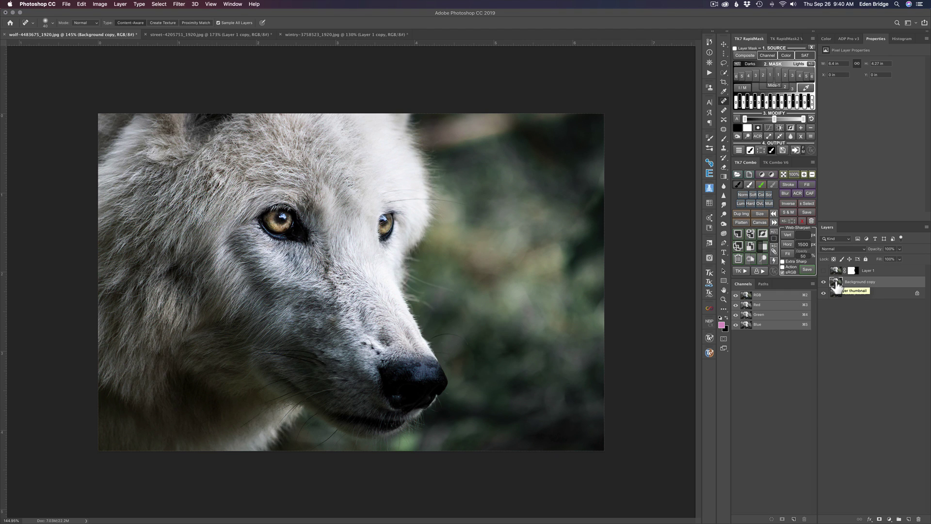
key("super+j")
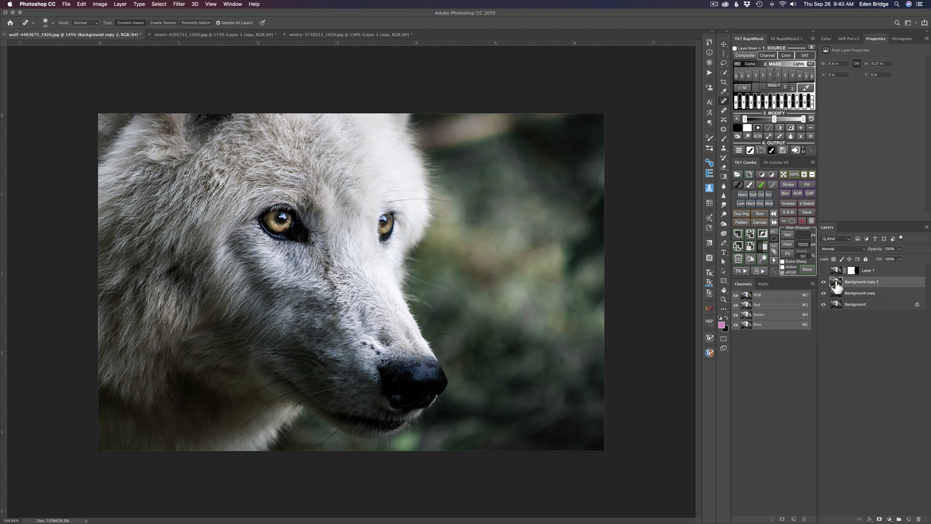
Send the duplicated wolf layer to Topaz Studio 2 and add an Abstraction filter
left_click(184, 8)
mouse_move(232, 217)
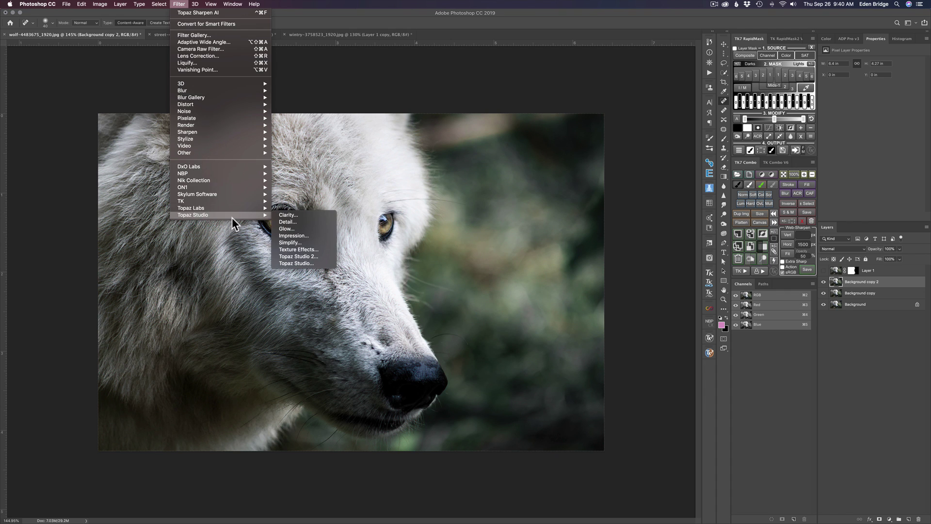
left_click(298, 257)
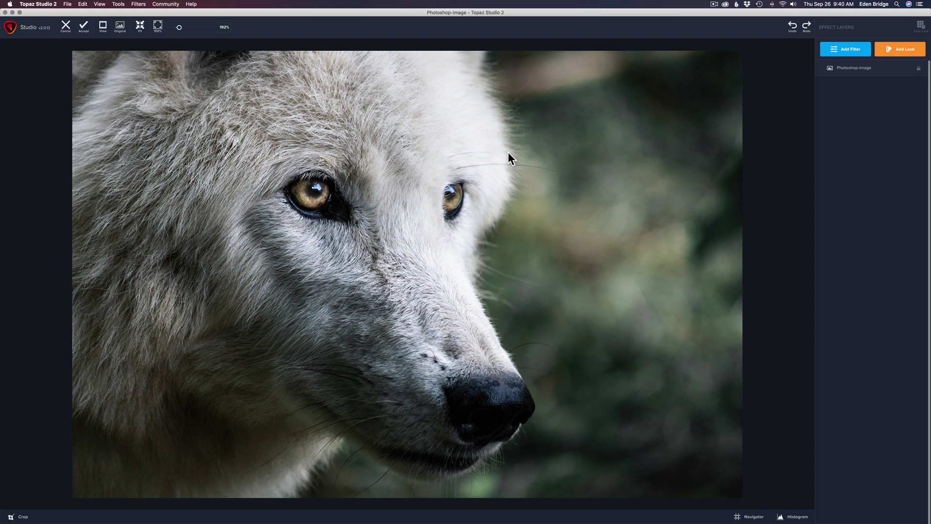
left_click(845, 51)
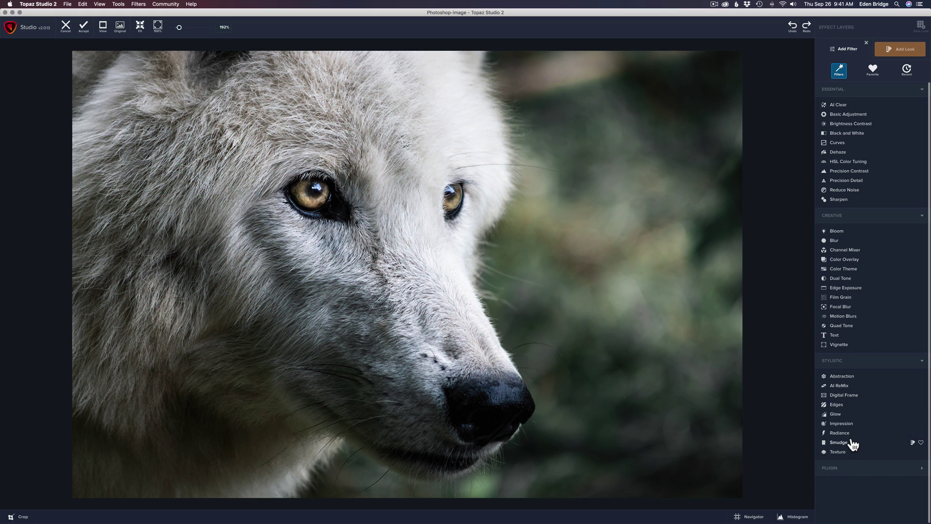
left_click(843, 377)
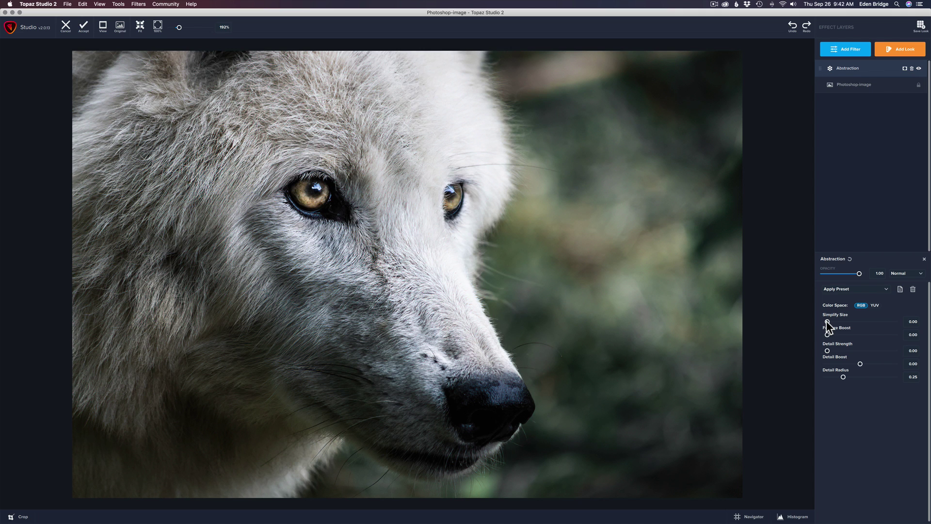
Test the Simplify Size range of the Abstraction filter up to 1.00 and settle on 0.32
left_click_drag(827, 321, 846, 322)
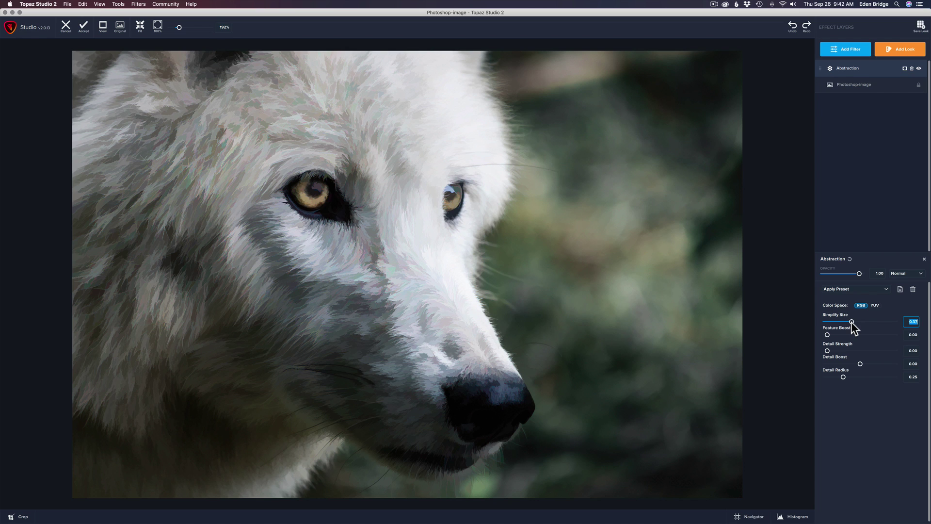
left_click_drag(851, 321, 854, 321)
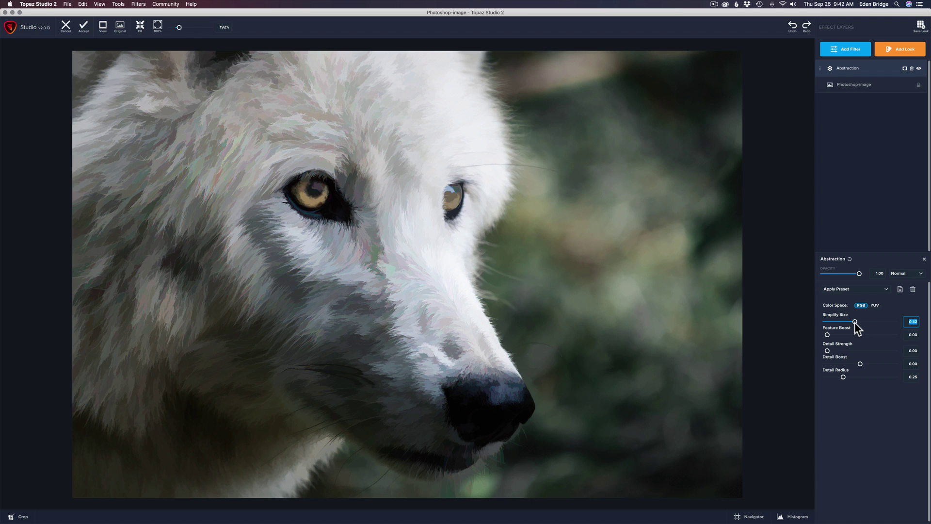
left_click_drag(855, 323, 901, 322)
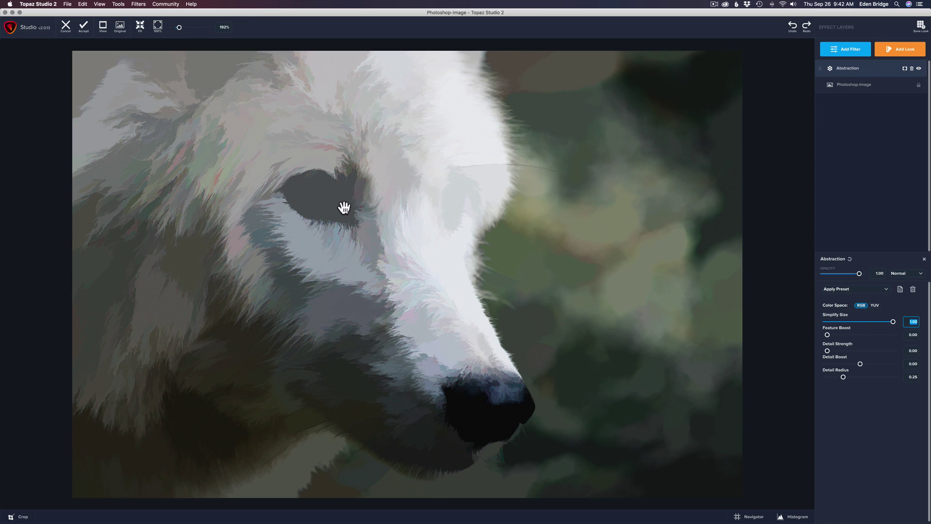
left_click(855, 322)
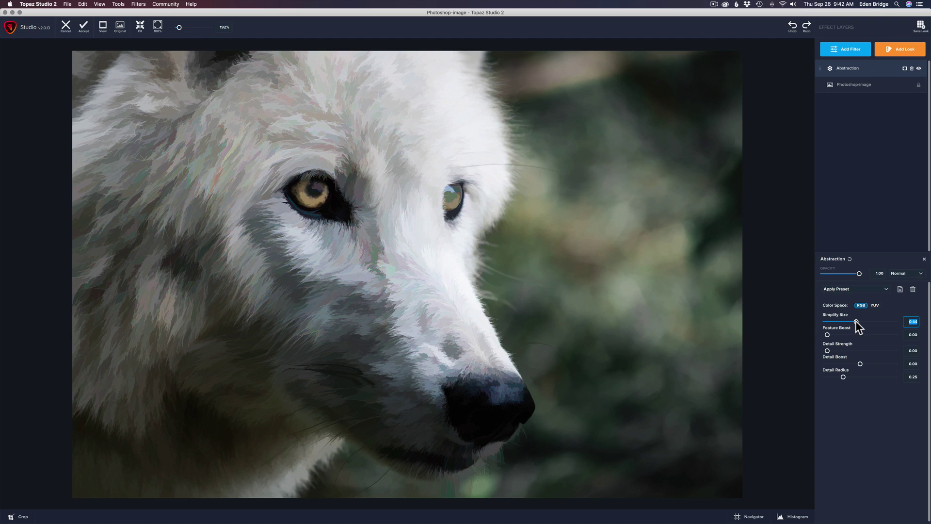
left_click_drag(856, 322, 854, 322)
left_click(849, 321)
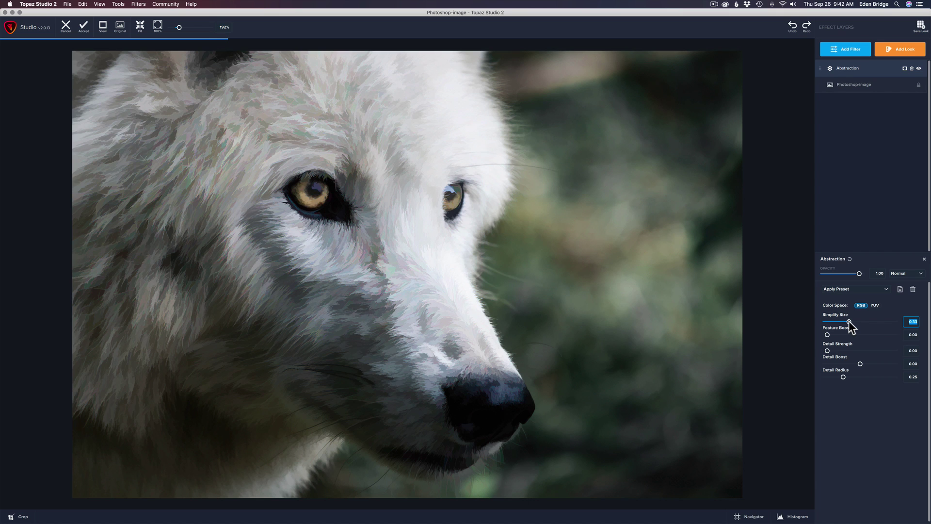
left_click_drag(848, 321, 848, 320)
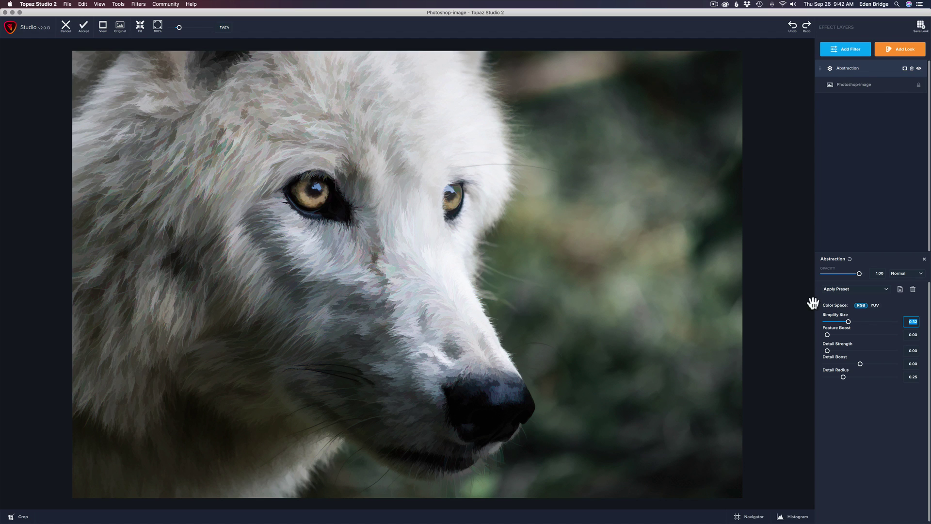
Switch the Abstraction color space to YUV and set Feature Boost to 0.02 after trying stronger values
left_click(876, 306)
left_click_drag(828, 333, 840, 334)
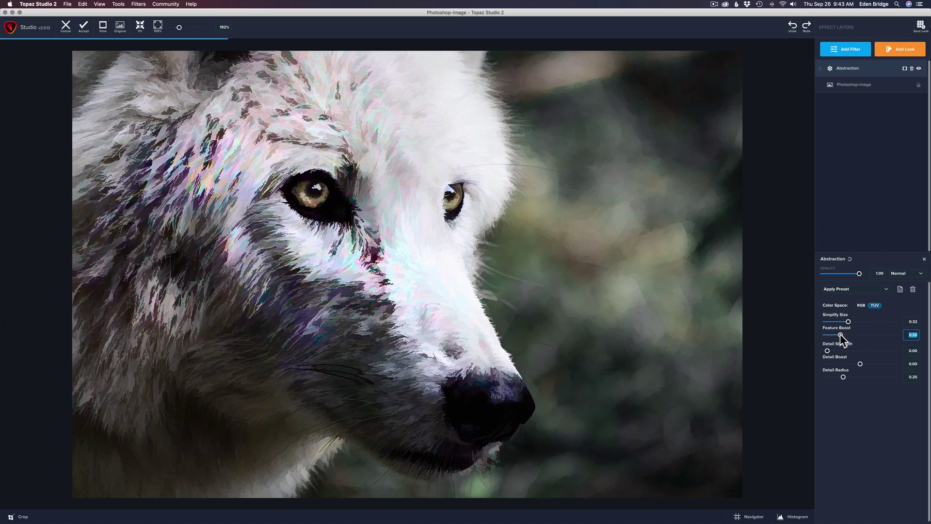
left_click_drag(840, 334, 851, 336)
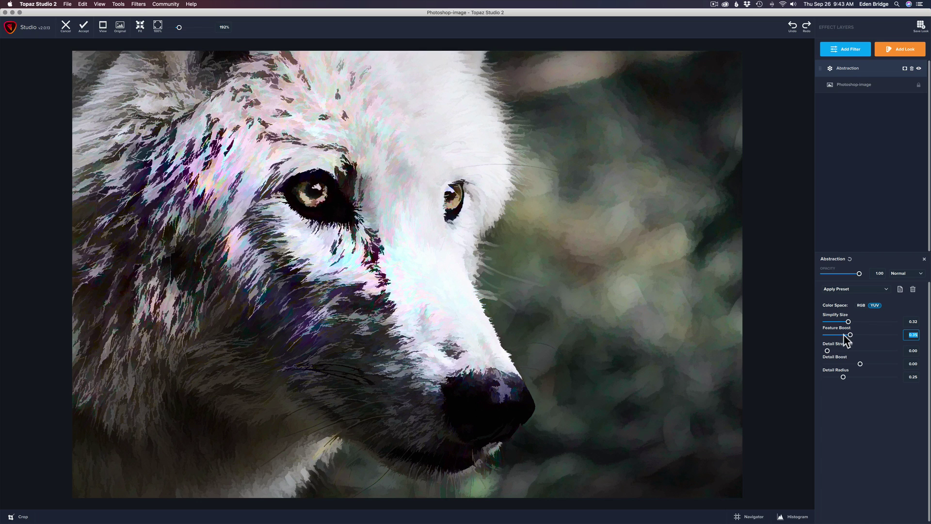
left_click_drag(849, 334, 817, 339)
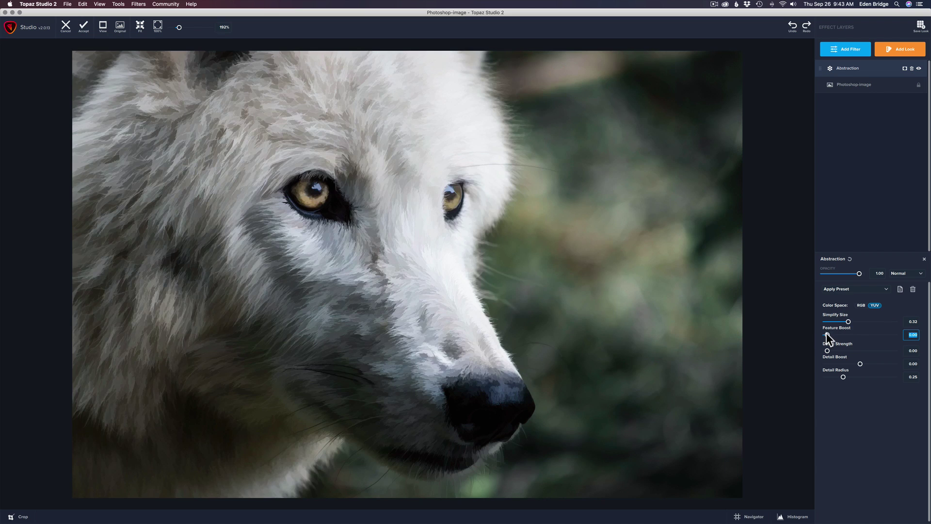
left_click_drag(825, 332, 828, 333)
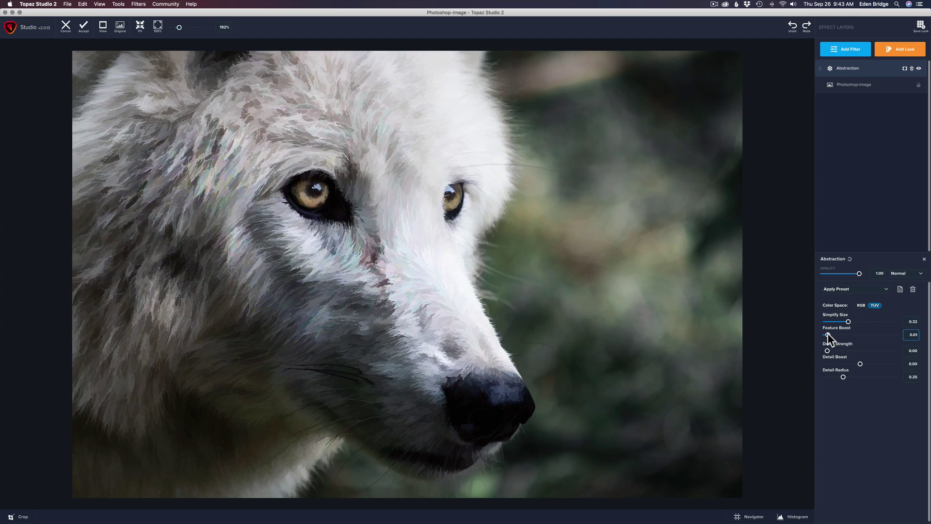
left_click_drag(828, 333, 828, 333)
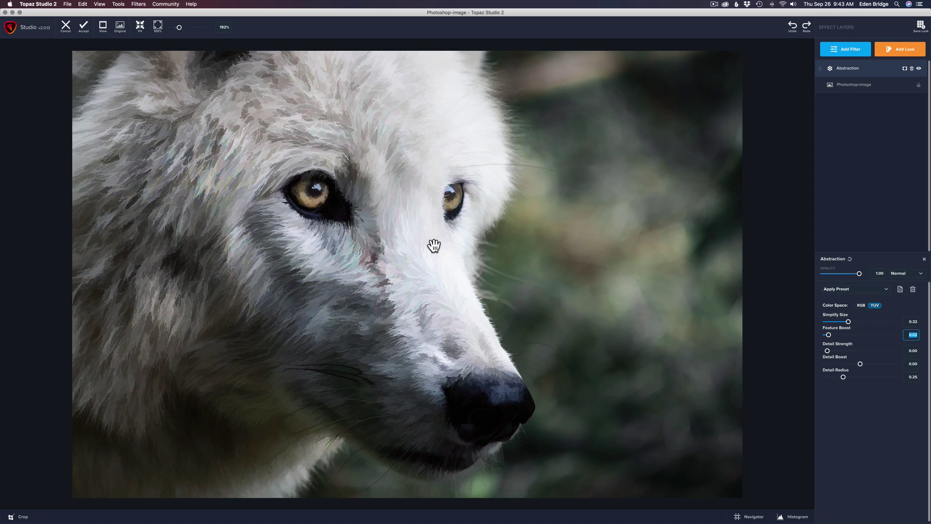
left_click_drag(434, 248, 435, 248)
Set the Abstraction Detail Strength to 0.46 and its blend mode to Luminosity
key("Tab")
left_click_drag(828, 351, 841, 351)
left_click_drag(841, 351, 862, 354)
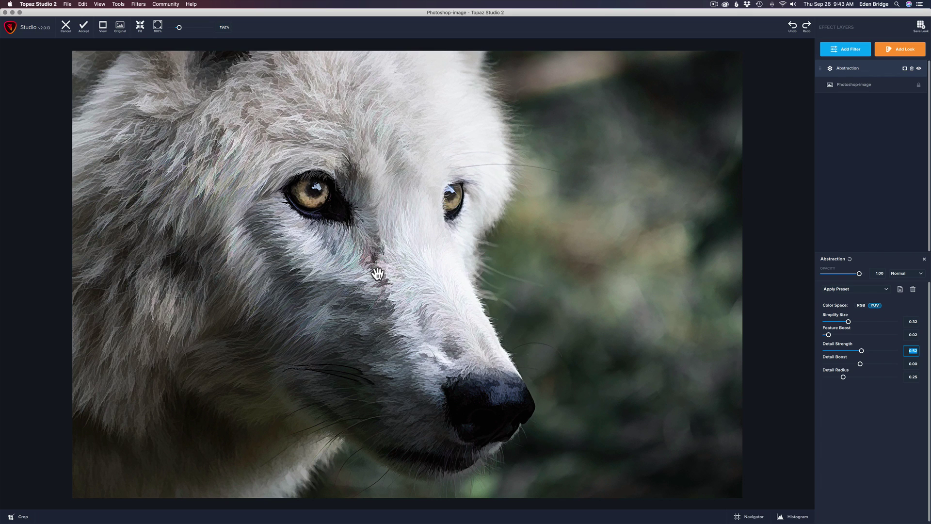
left_click_drag(863, 351, 860, 352)
left_click(919, 273)
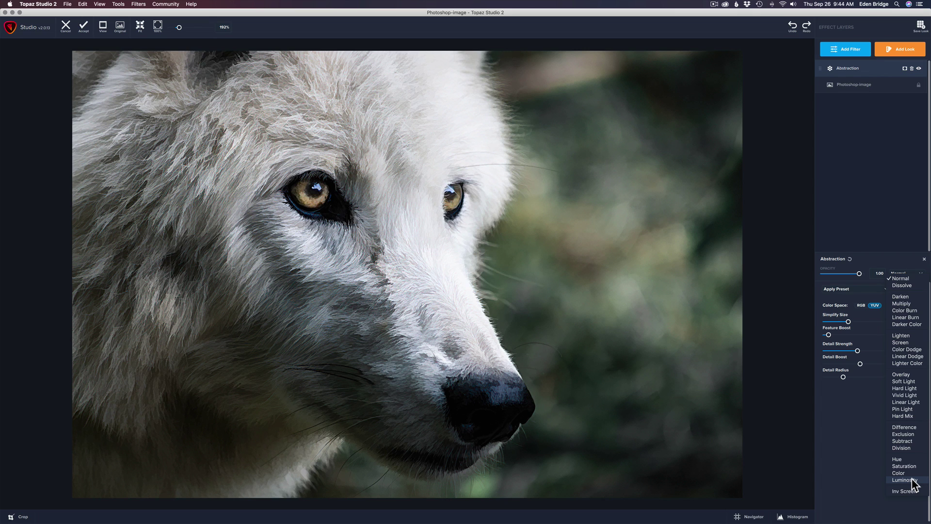
left_click(903, 480)
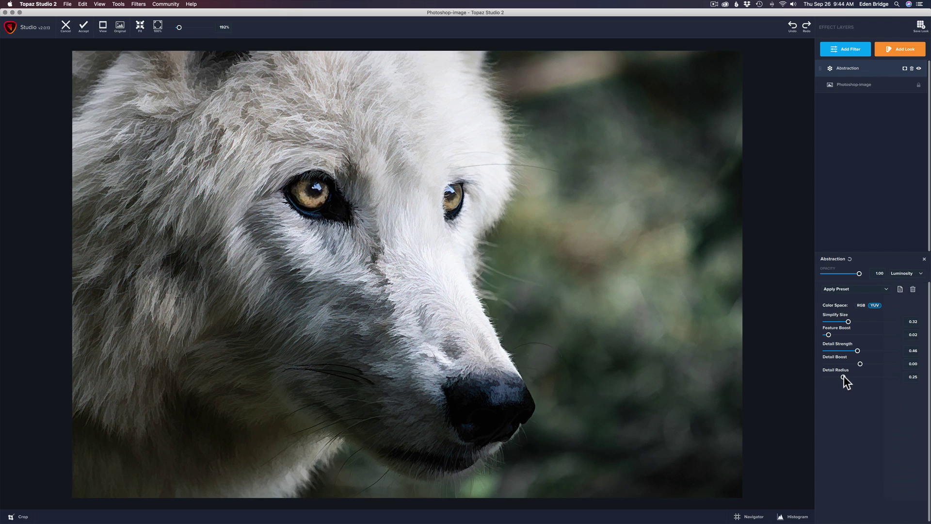
Raise the Abstraction filter's Detail Radius well above its default
left_click_drag(843, 375, 884, 377)
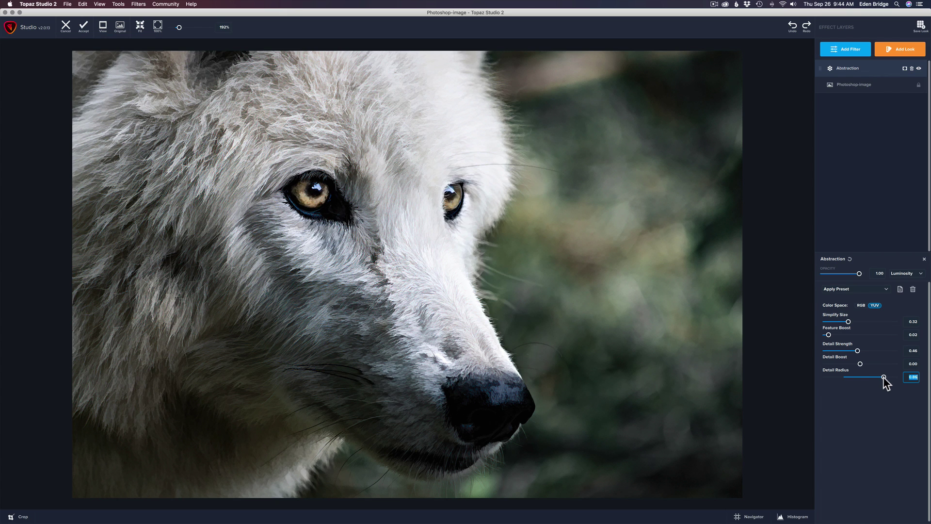
left_click_drag(883, 377, 879, 377)
left_click(402, 266)
Add a brush mask to the Abstraction filter and paint over both wolf eyes at transparency 0.33 and radius 0.16
left_click(905, 69)
left_click(891, 297)
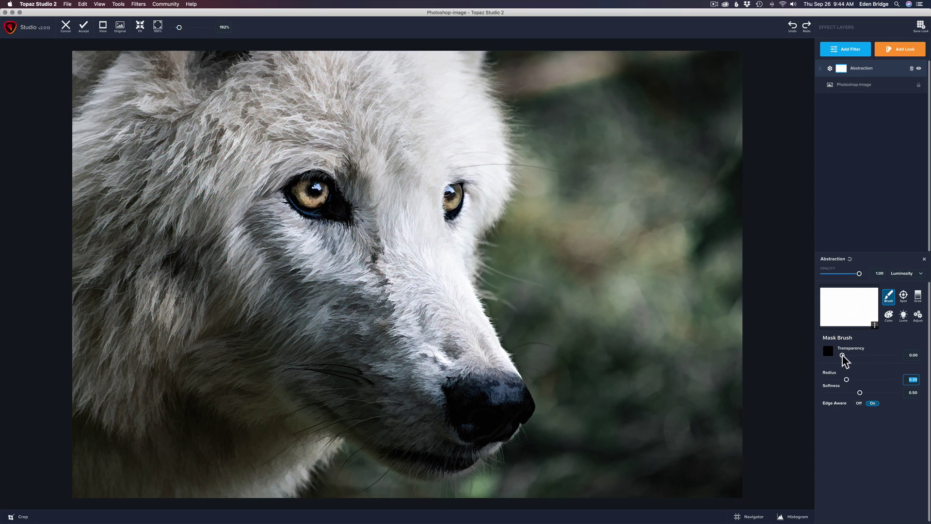
left_click_drag(843, 355, 847, 354)
left_click(857, 354)
left_click_drag(846, 377, 836, 378)
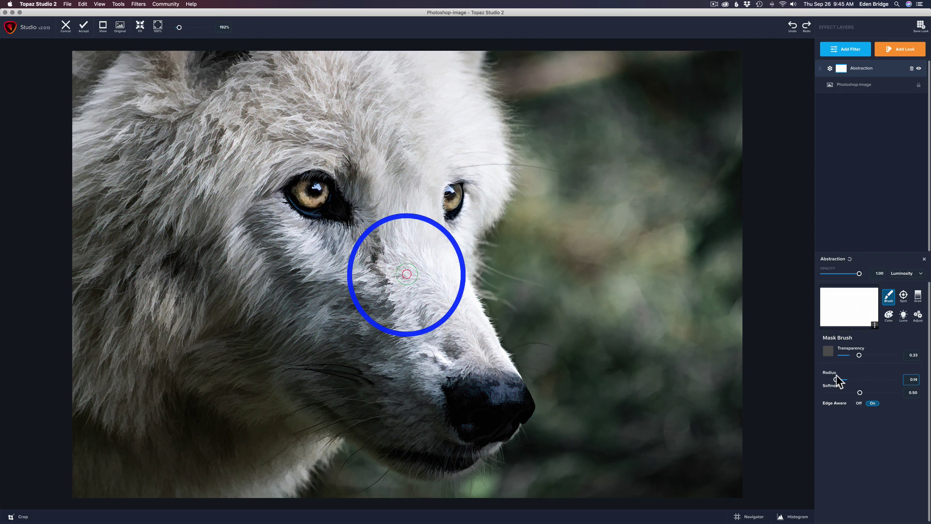
mouse_move(318, 204)
left_mouse_down()
mouse_move(304, 197)
mouse_move(313, 204)
mouse_move(317, 184)
mouse_move(314, 222)
left_mouse_up()
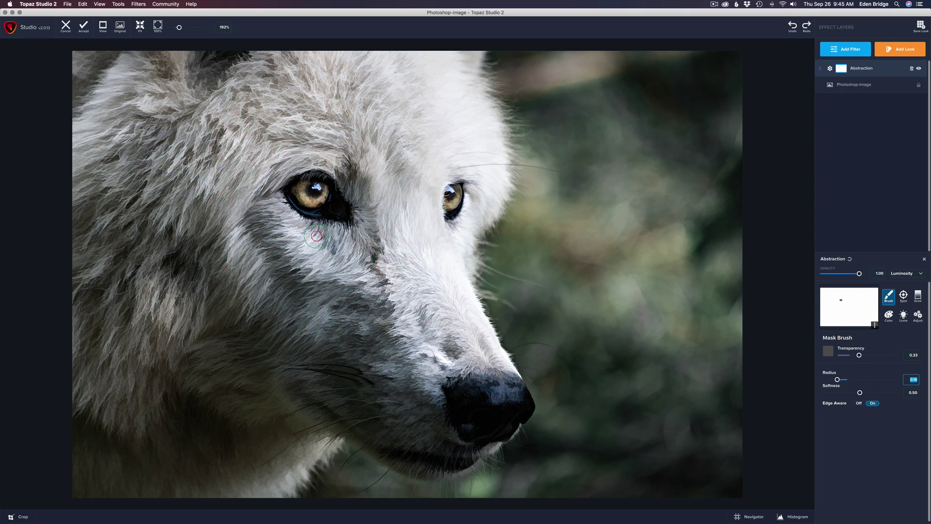
left_click_drag(449, 198, 454, 203)
Repaint both eyes in the mask at about 0.15 transparency and accept the edit back into Photoshop
left_click_drag(859, 354, 849, 354)
mouse_move(316, 199)
left_mouse_down()
mouse_move(310, 191)
mouse_move(318, 199)
left_mouse_up()
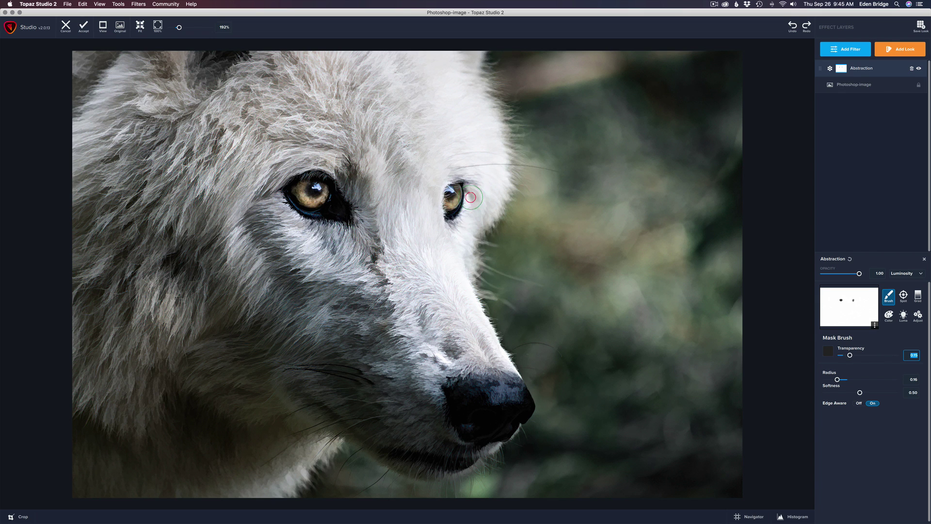
left_click_drag(460, 200, 455, 200)
left_click(85, 32)
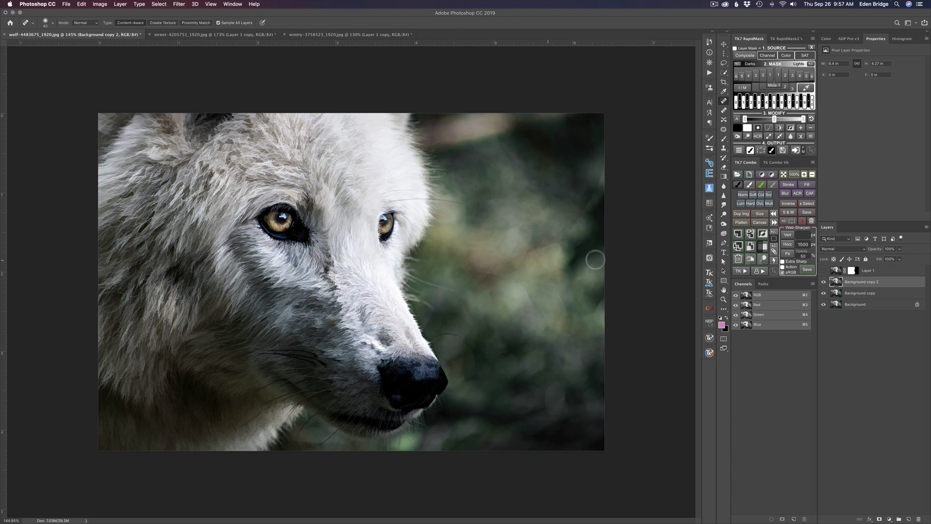
Toggle the visibility of the Background copy 2 layer to compare the wolf photo with and without the Abstraction effect
left_click(824, 282)
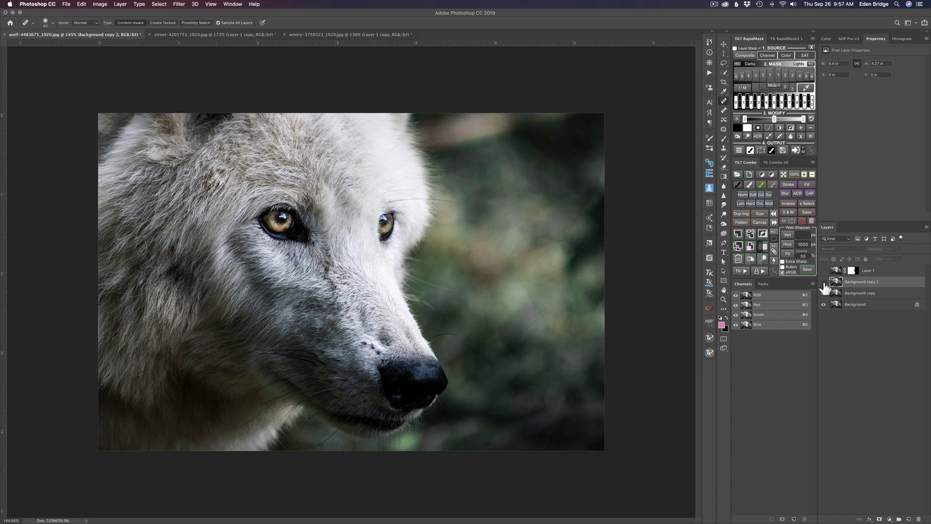
left_click(824, 282)
left_click(824, 282)
left_click(823, 282)
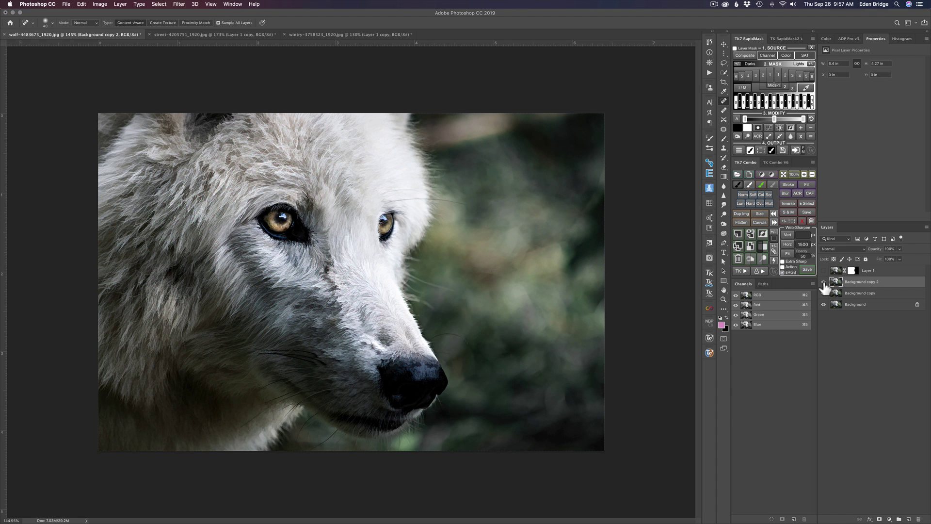
left_click(823, 282)
left_click(823, 282)
Add a layer mask to Background copy 2 and paint the whole background beside the wolf black, filling missed spots in the mask view
left_click(879, 519)
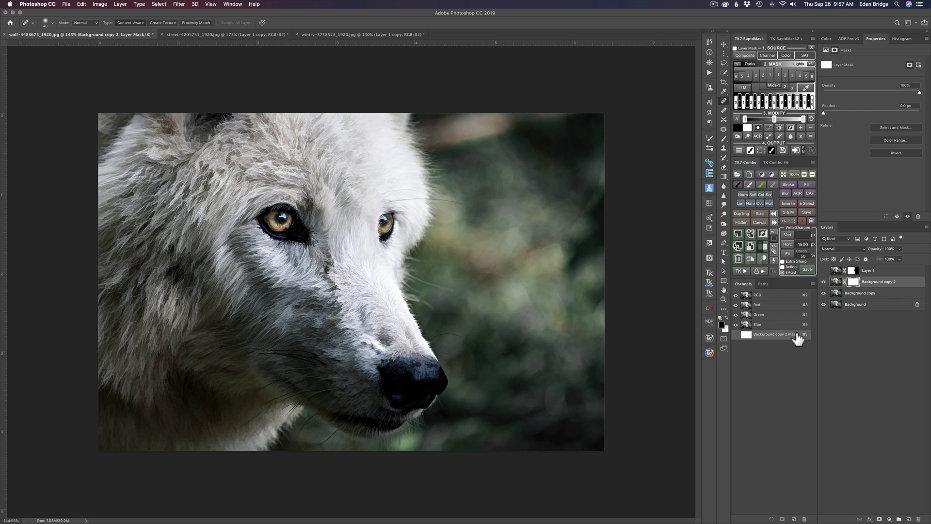
key("b")
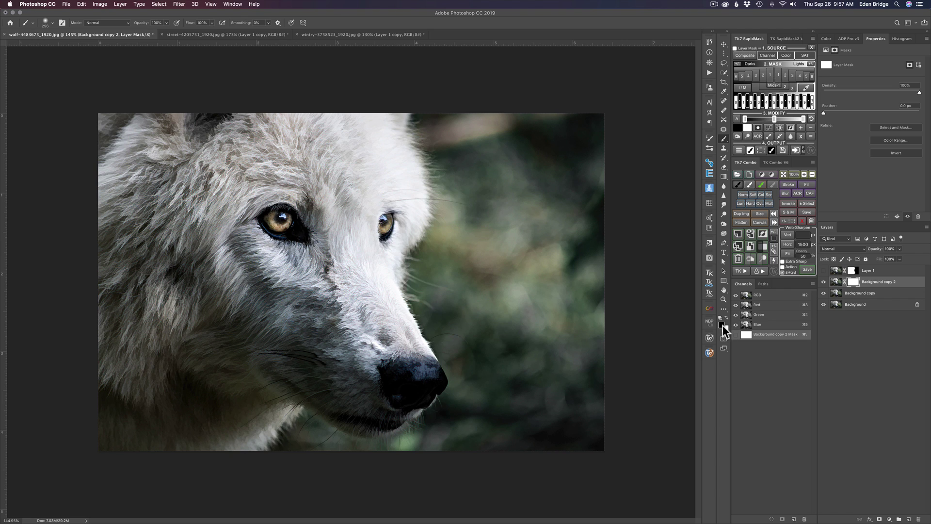
key("x")
left_click(855, 284, "alt")
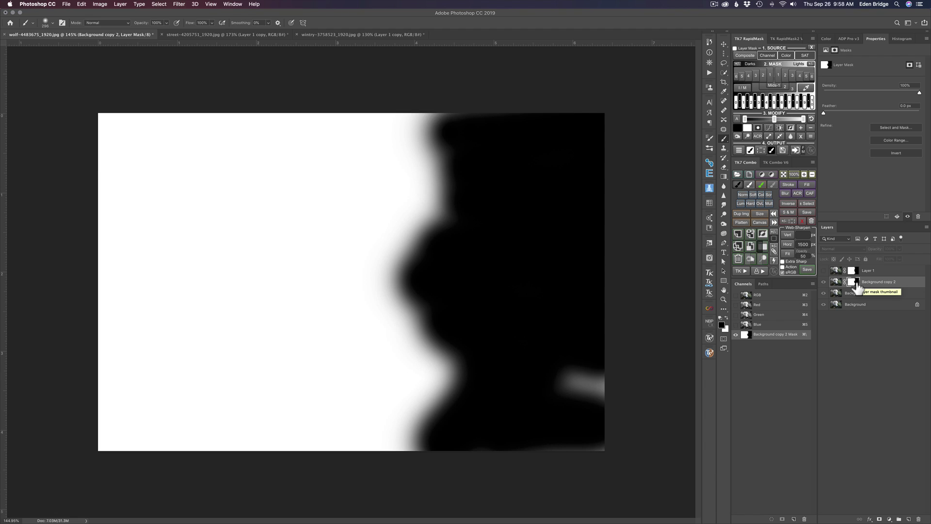
mouse_move(571, 371)
left_mouse_down()
mouse_move(622, 391)
mouse_move(564, 427)
mouse_move(590, 443)
mouse_move(543, 449)
left_mouse_up()
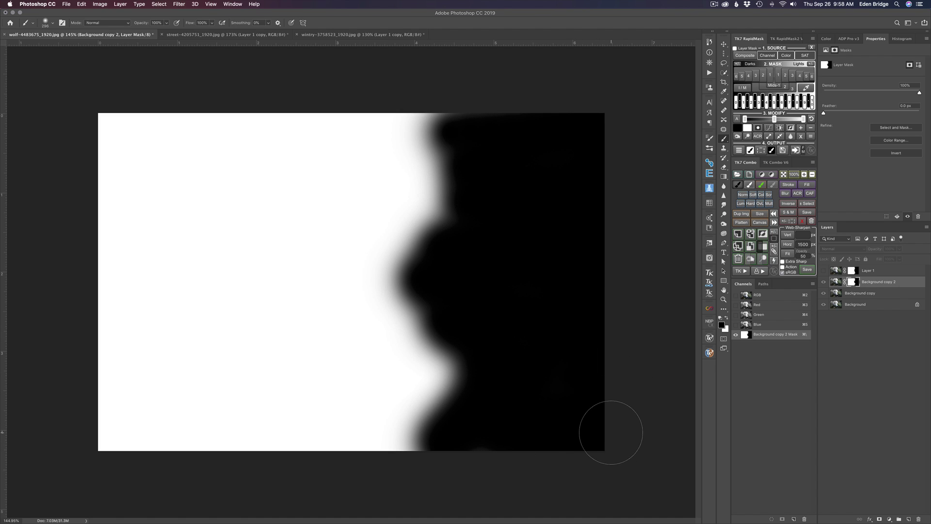
left_click(853, 282, "alt")
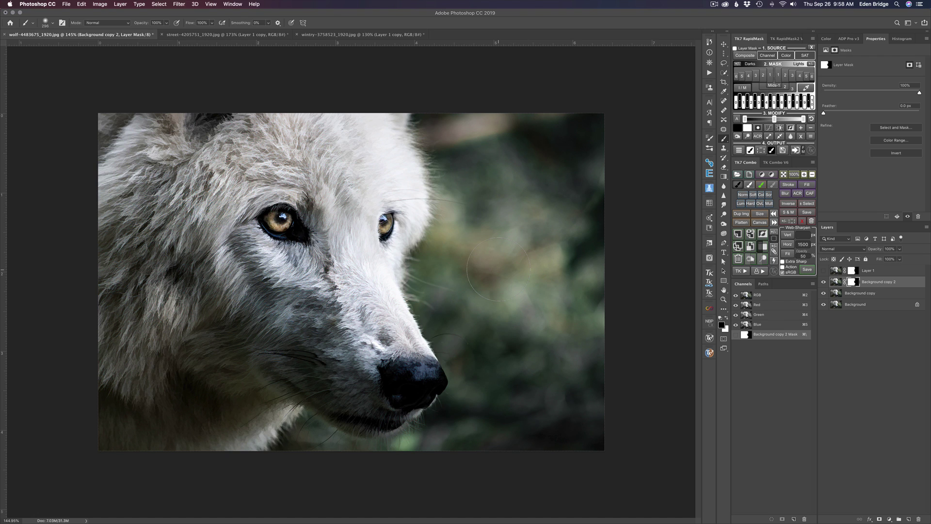
Toggle the Background copy 2 layer mask off and on to compare the background with and without masking
key("shift")
left_click(854, 283, "shift")
left_click(856, 282, "shift")
left_click(856, 284, "shift")
left_click(856, 283, "shift")
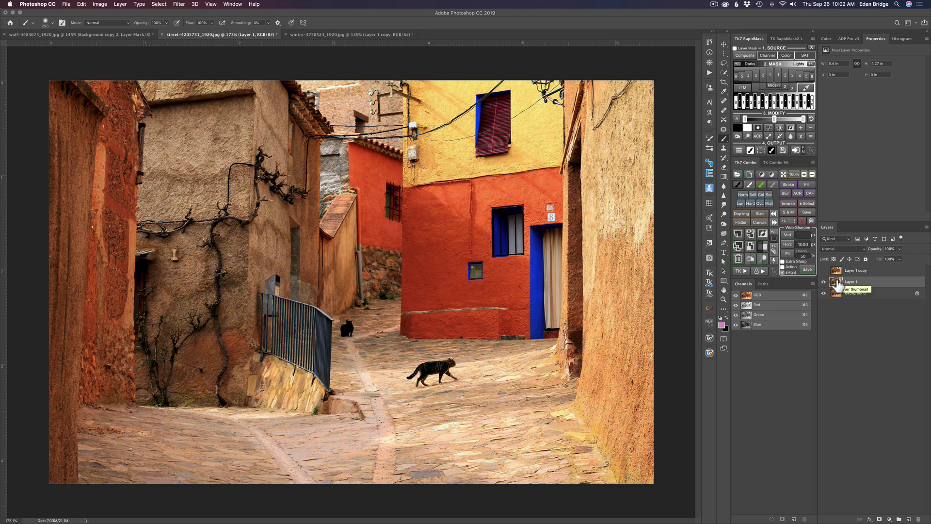
Duplicate Layer 1 of the street photo, open the copy in Topaz Studio 2 and add an Abstraction filter
key("super+j")
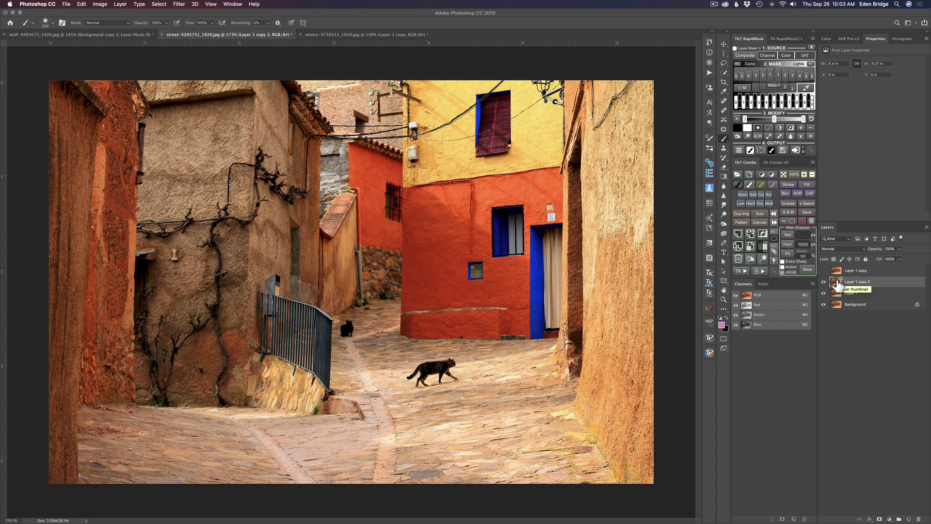
left_click(179, 5)
mouse_move(213, 215)
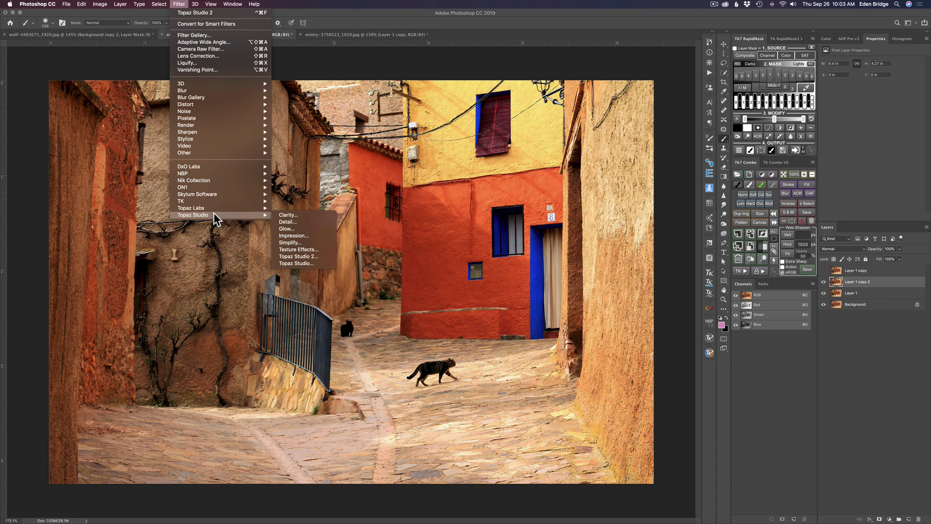
left_click(301, 256)
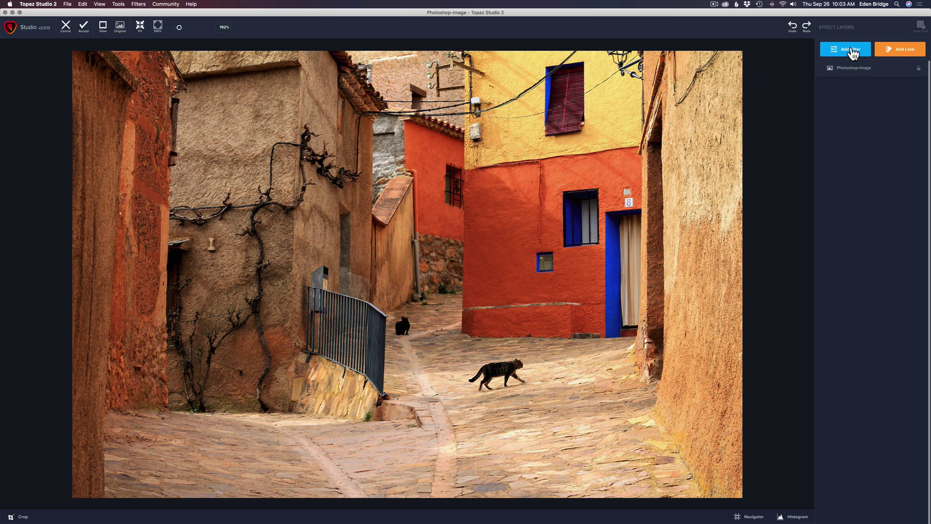
left_click(851, 50)
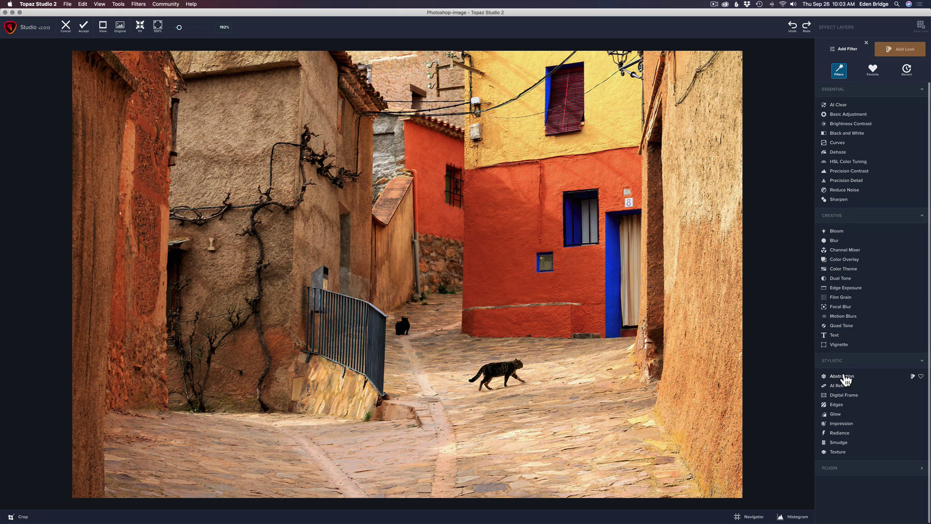
left_click(841, 376)
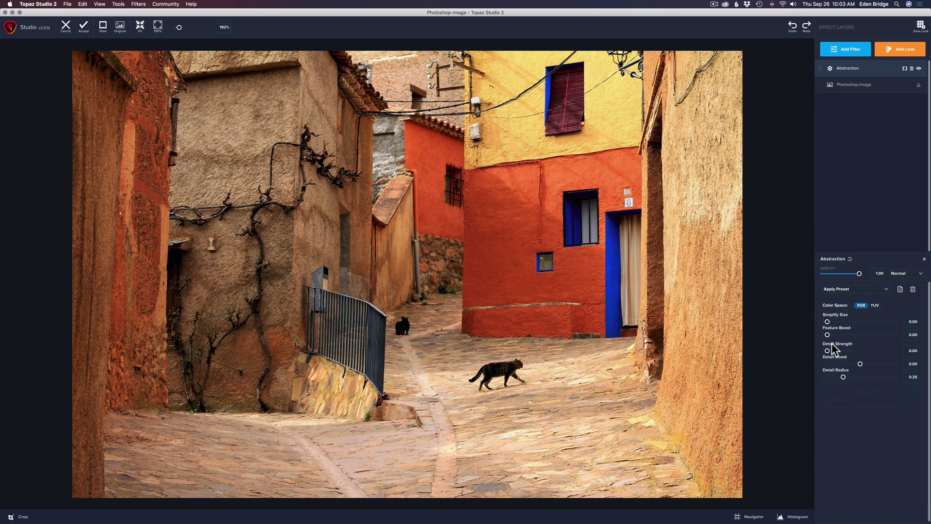
Set the Abstraction Simplify Size to 0.39 for the street photo
left_click(828, 321)
left_click_drag(829, 321, 851, 322)
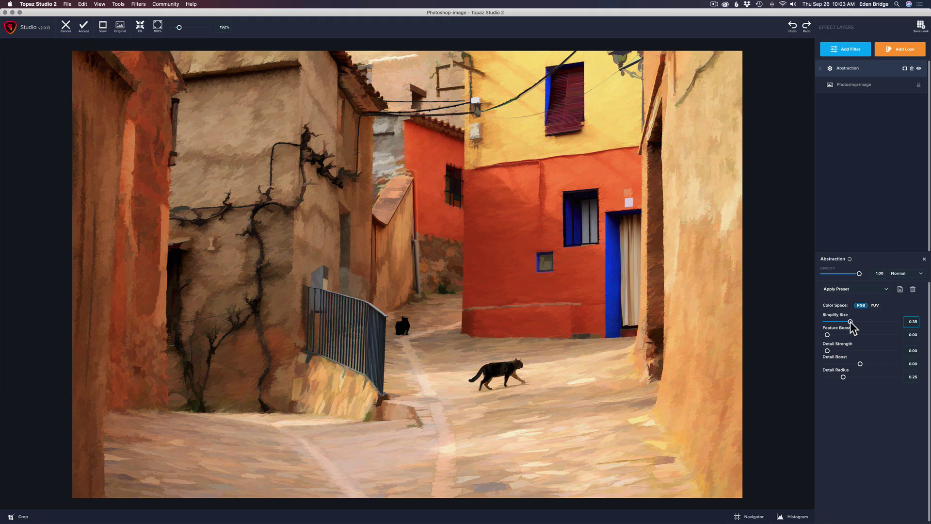
left_click_drag(851, 321, 855, 322)
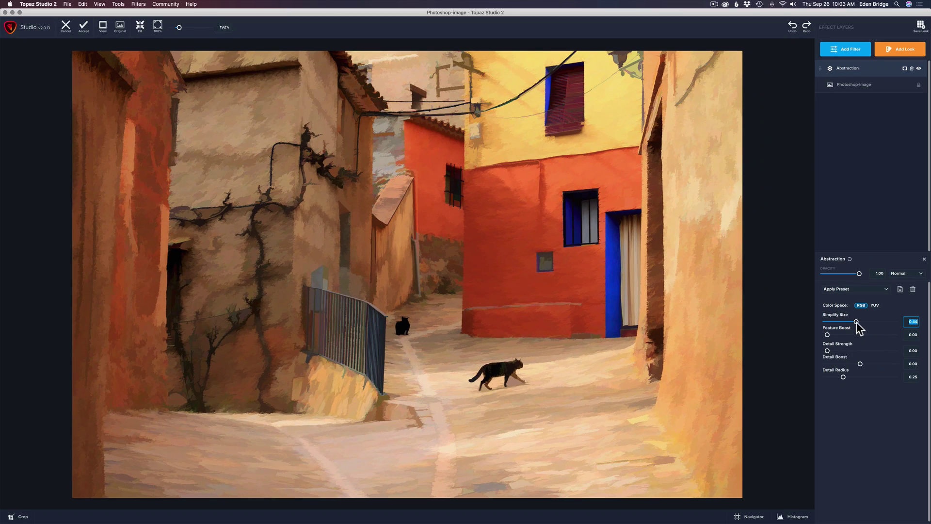
left_click_drag(857, 321, 852, 321)
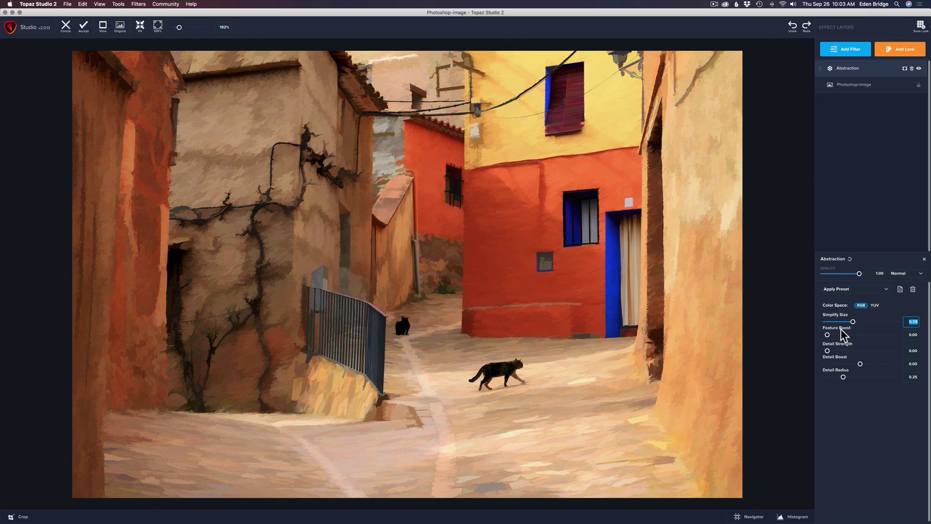
Switch the Abstraction color space to YUV and set the Feature Boost to 0.12
left_click_drag(828, 334, 842, 338)
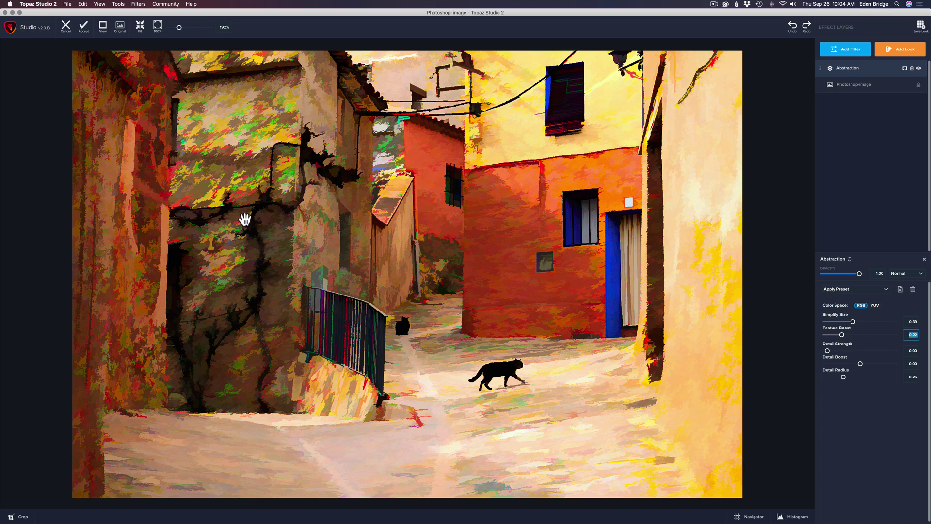
left_click(875, 307)
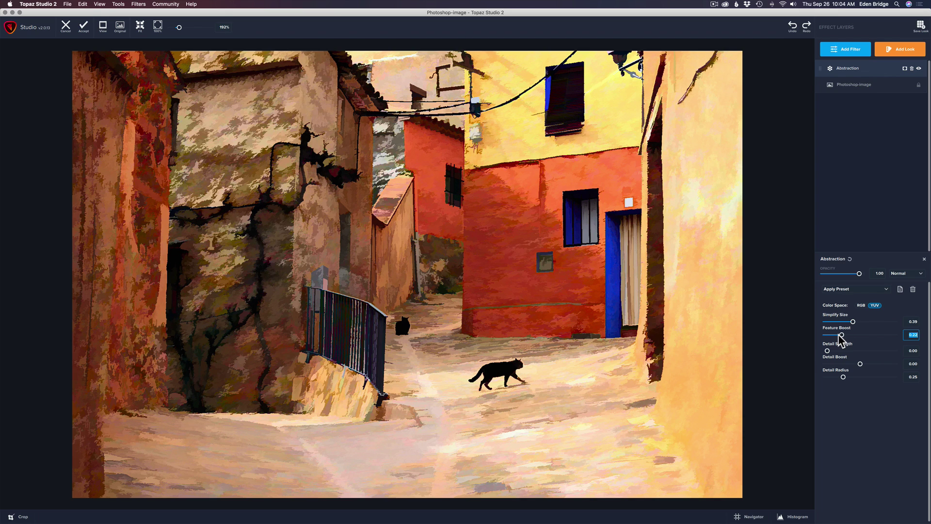
left_click_drag(839, 336, 834, 334)
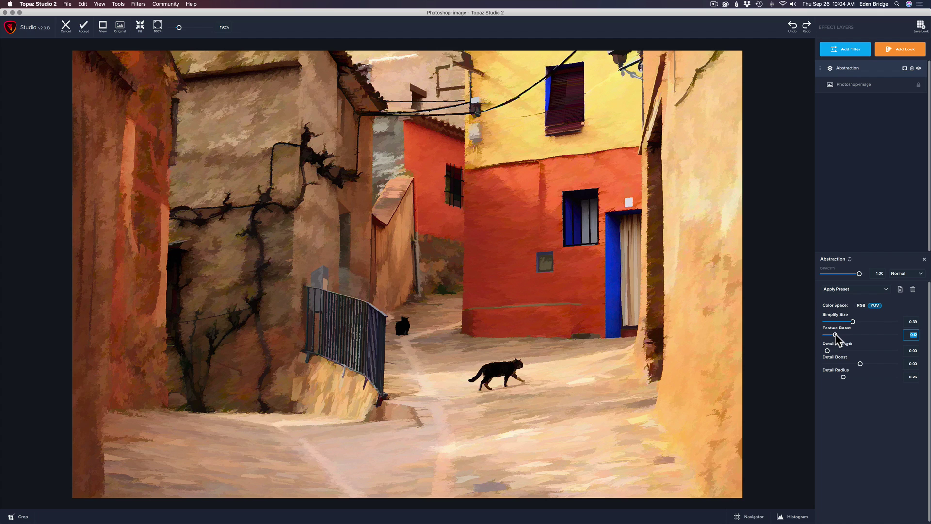
Set the Detail Strength to 0.20, and try a Detail Boost of 0.69 before returning it to 0.00
left_click_drag(828, 351, 836, 352)
left_click_drag(835, 351, 841, 351)
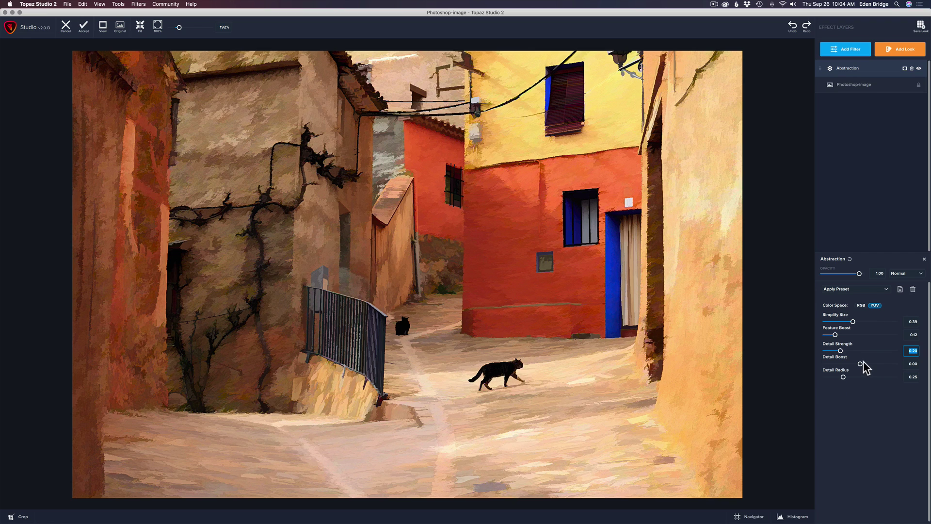
left_click_drag(861, 363, 884, 363)
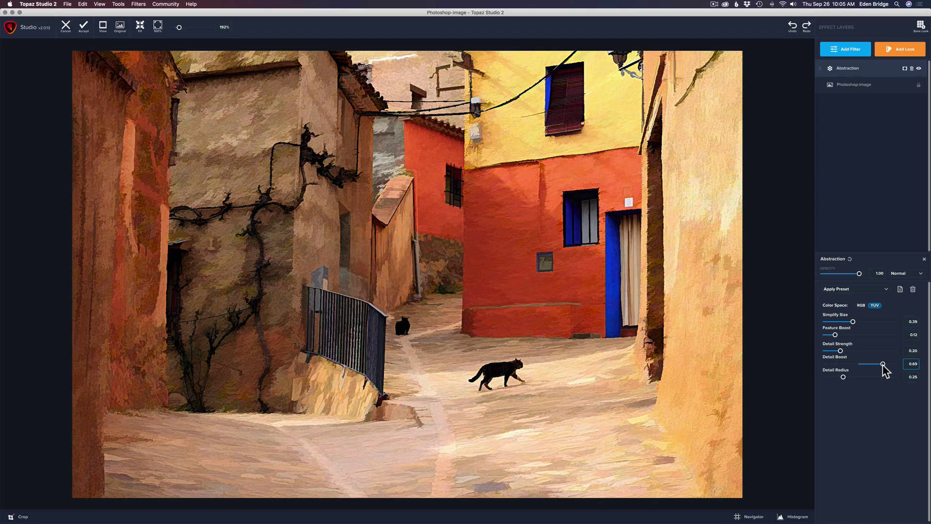
left_click_drag(884, 365, 837, 359)
Compare the street photo with its original, accept the edit back into Photoshop and toggle the filtered layer's visibility
left_click(467, 263)
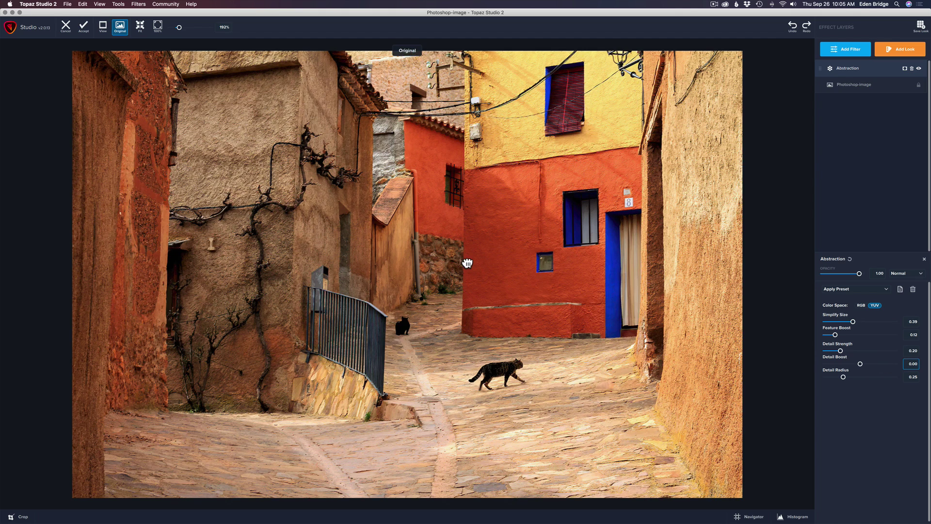
left_click(467, 262)
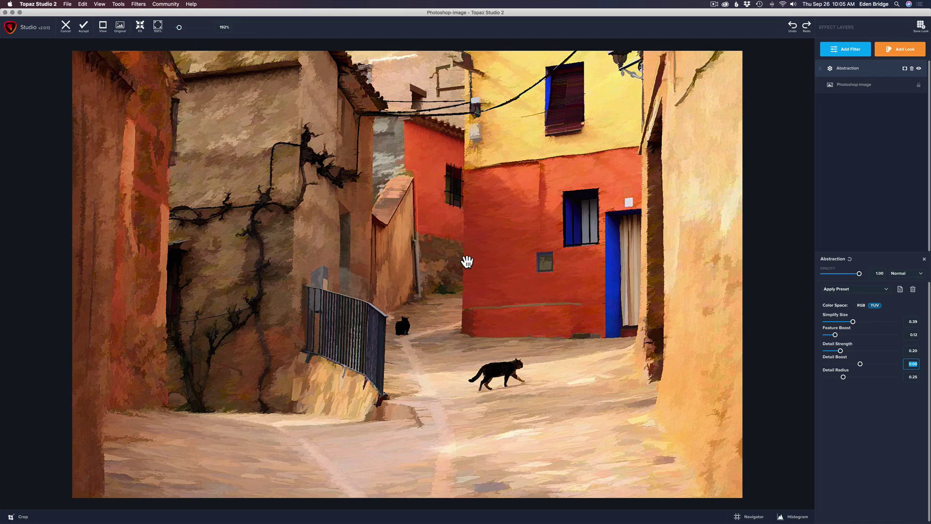
left_click(86, 29)
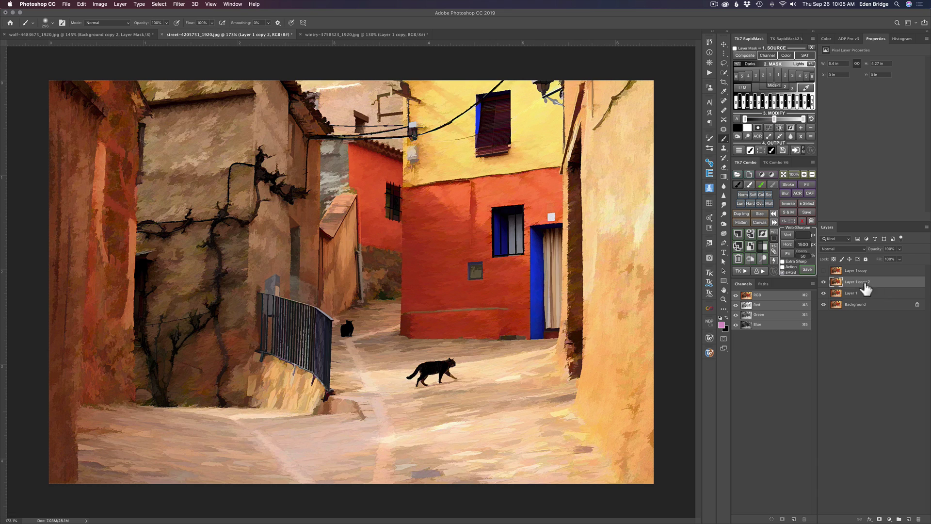
left_click(824, 282)
left_click(824, 283)
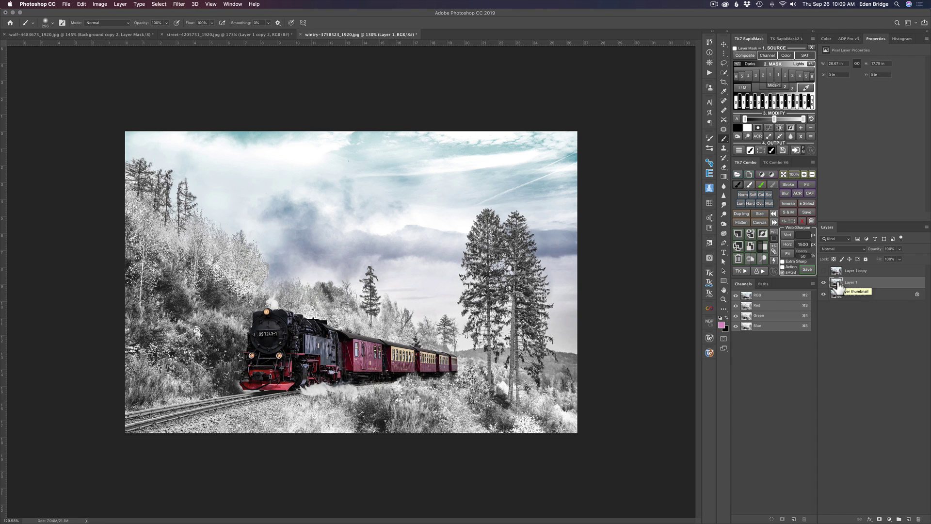
Duplicate Layer 1 of the winter train photo, open the copy in Topaz Studio 2 and add an Abstraction filter
key("super+j")
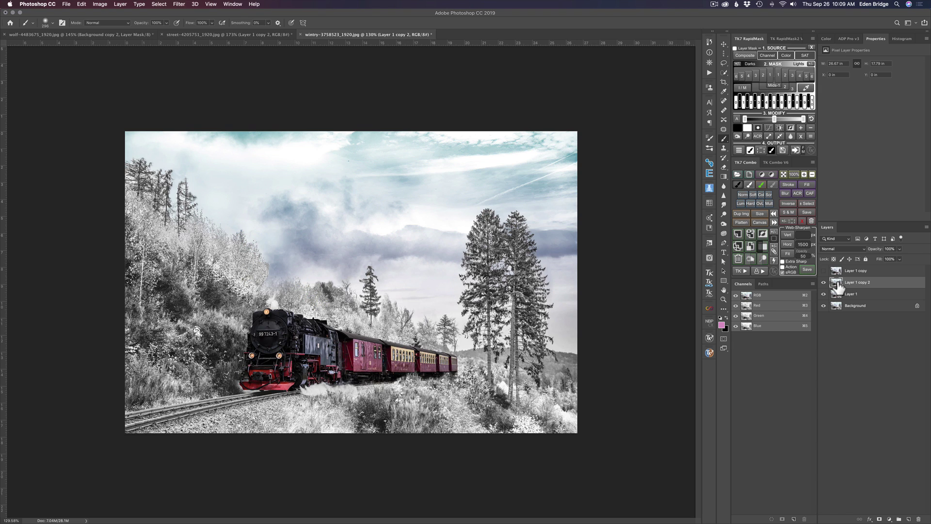
left_click(180, 4)
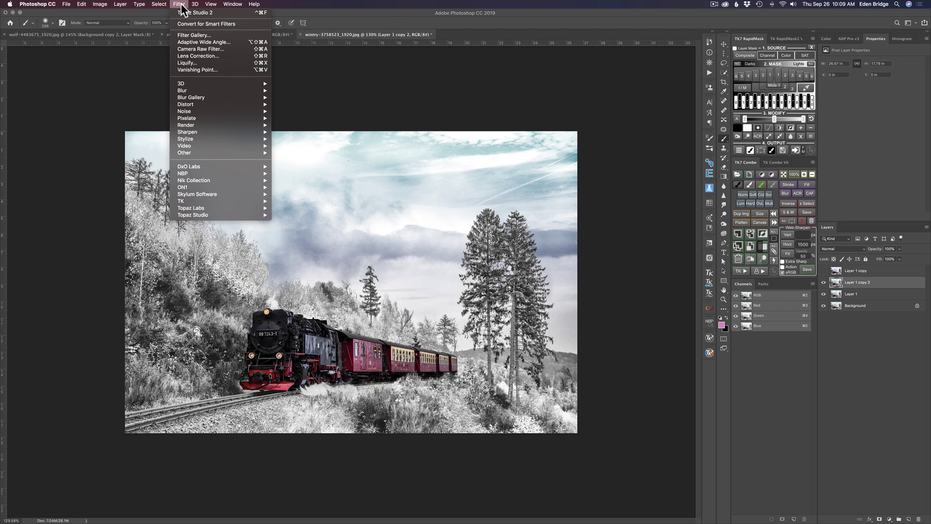
mouse_move(201, 210)
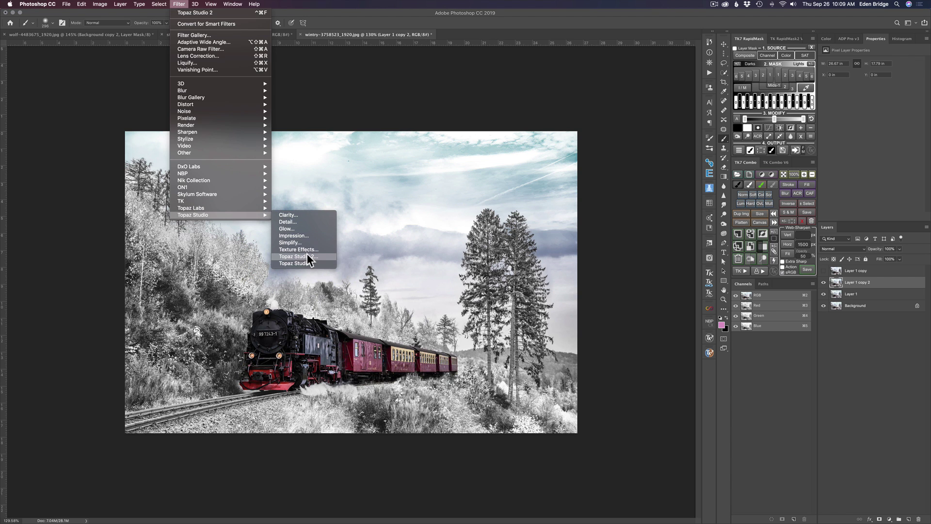
left_click(307, 253)
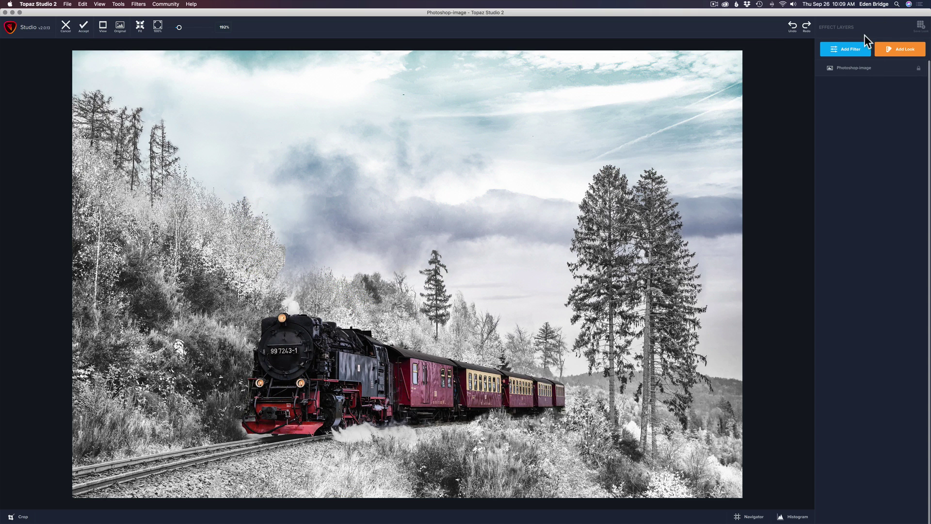
left_click(853, 50)
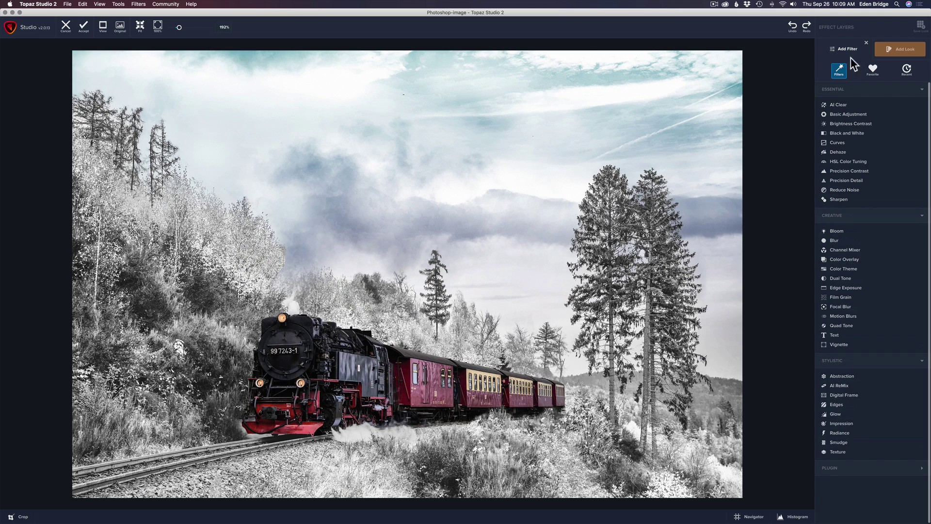
left_click(840, 377)
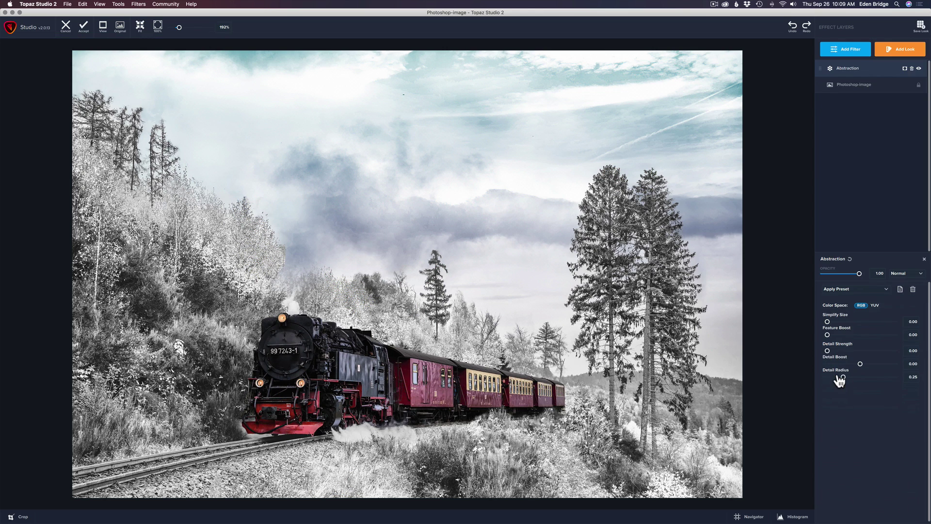
Raise the Abstraction Simplify Size on the train photo in stages to 0.65
left_click_drag(827, 321, 839, 320)
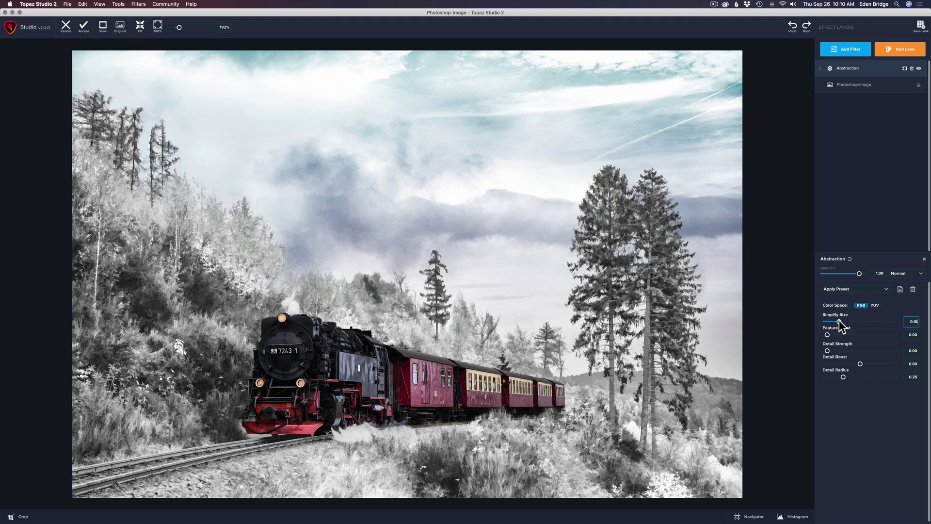
left_click_drag(839, 320, 843, 321)
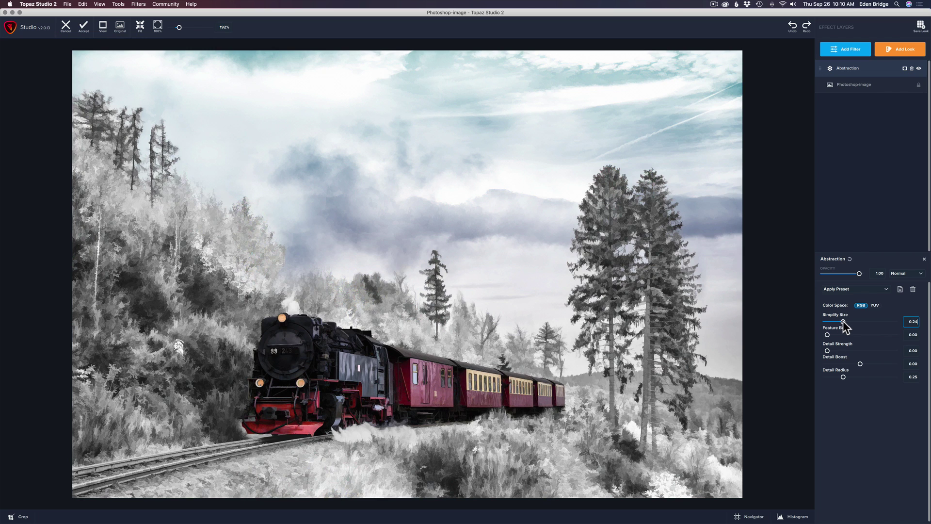
left_click_drag(843, 321, 860, 322)
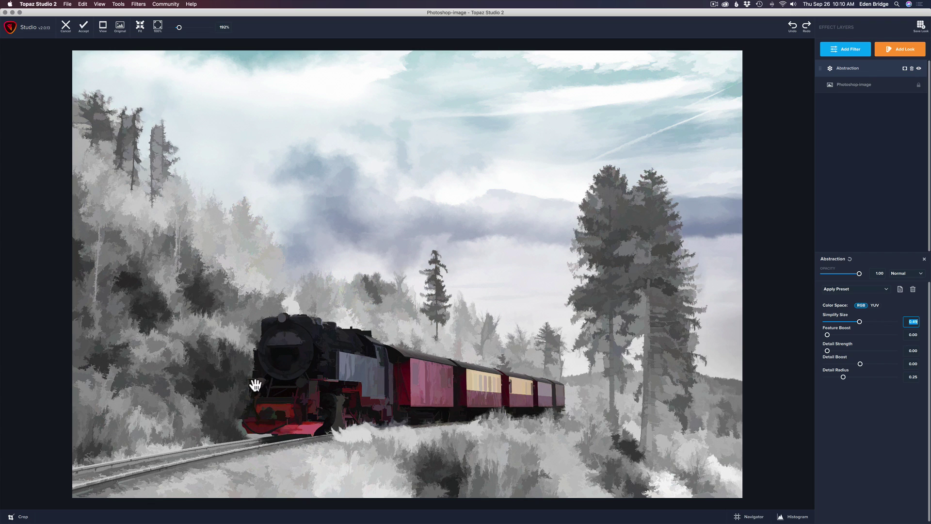
left_click_drag(860, 321, 866, 321)
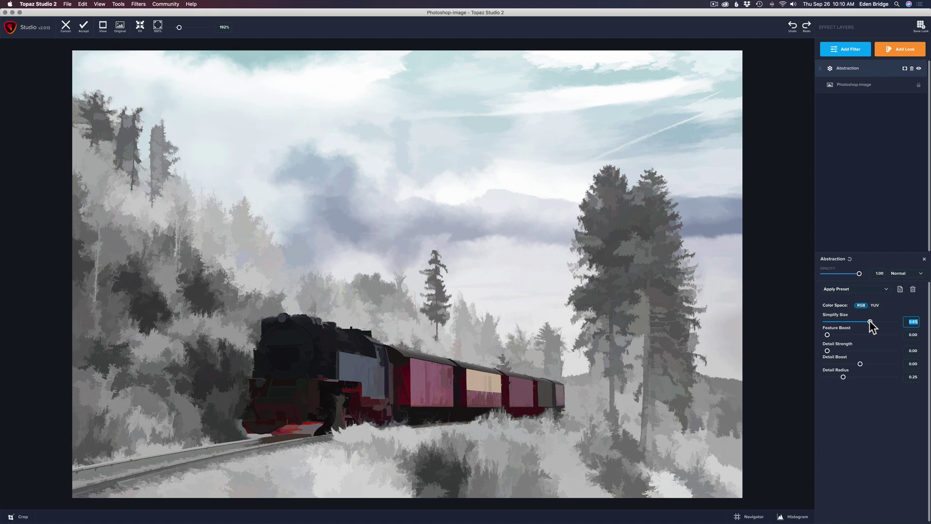
Try a higher Abstraction Simplify Size on the train photo, and reduce it in stages to about 0.20
left_click_drag(870, 322, 877, 323)
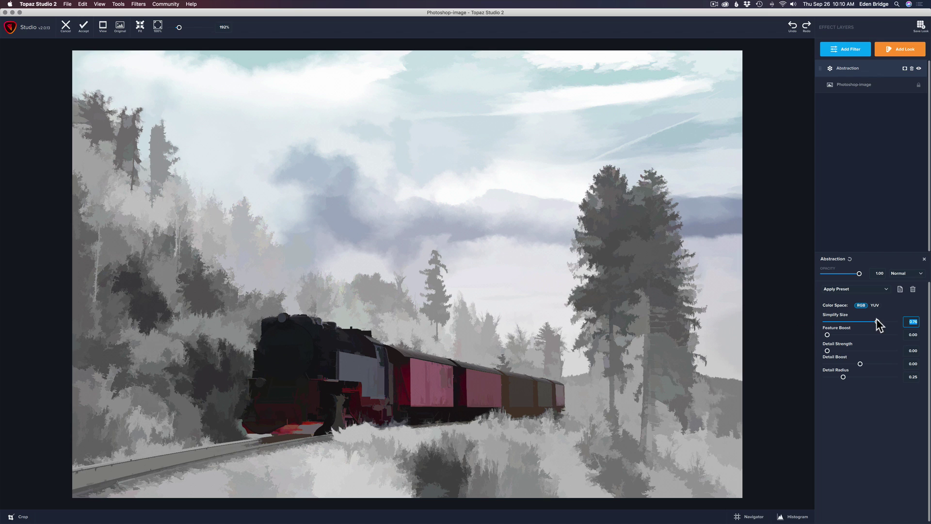
left_click_drag(876, 320, 851, 320)
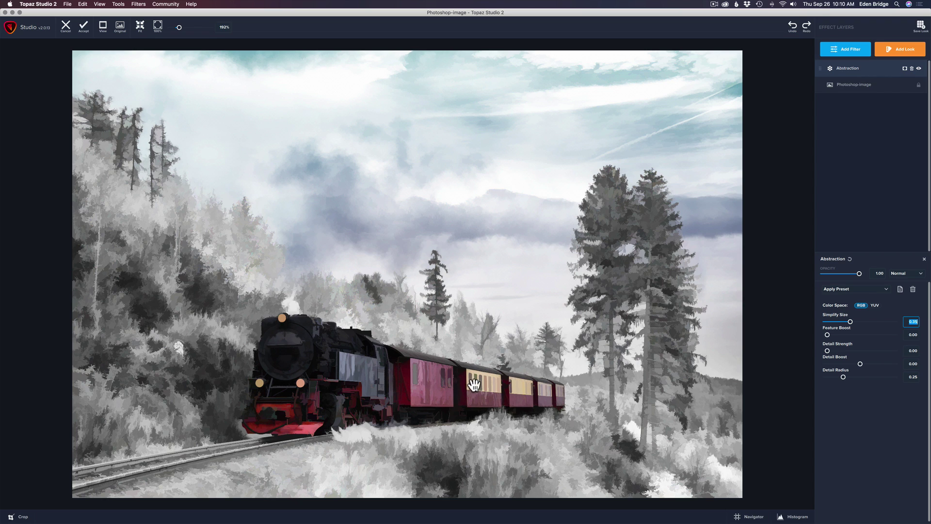
left_click_drag(850, 321, 846, 321)
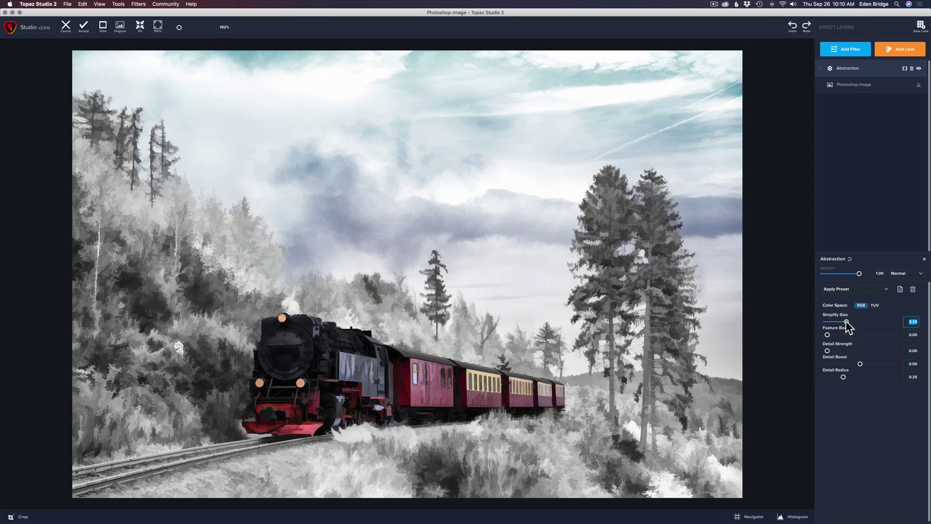
left_click_drag(846, 321, 840, 321)
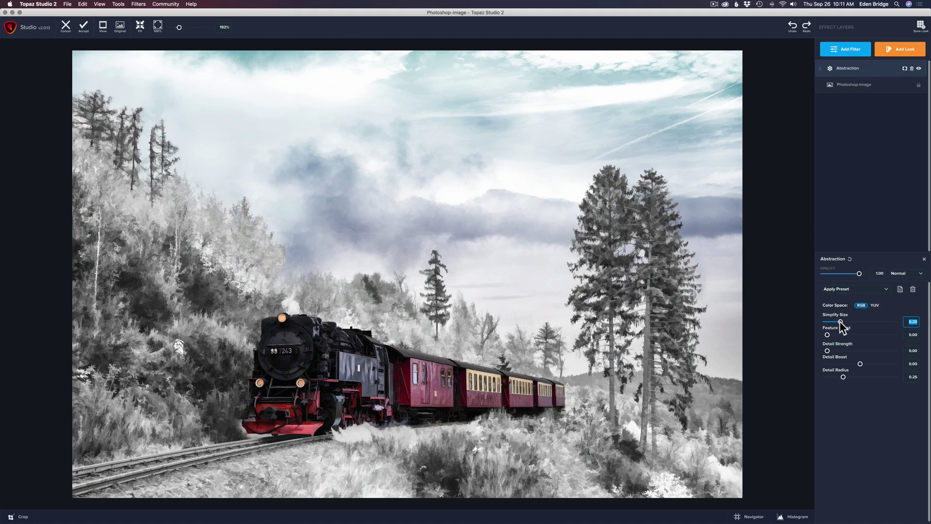
Add a mask to the Abstraction filter and brush out the effect on the locomotive's number plate and lower headlights with a 0.05 radius
left_click(905, 69)
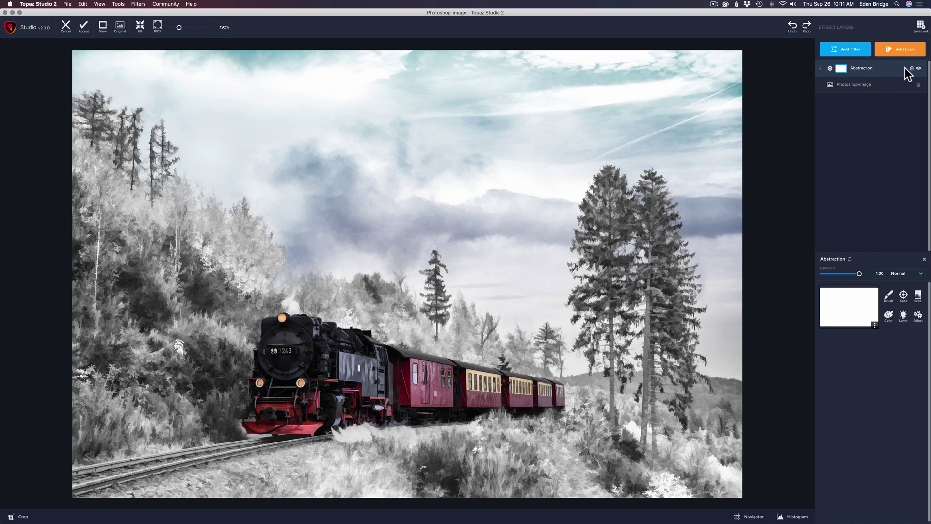
left_click(889, 298)
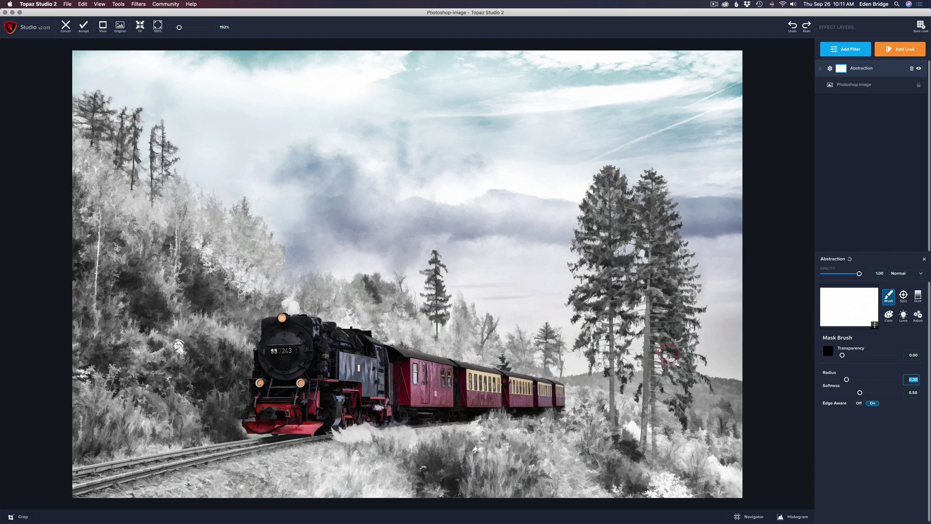
left_click_drag(847, 379, 831, 378)
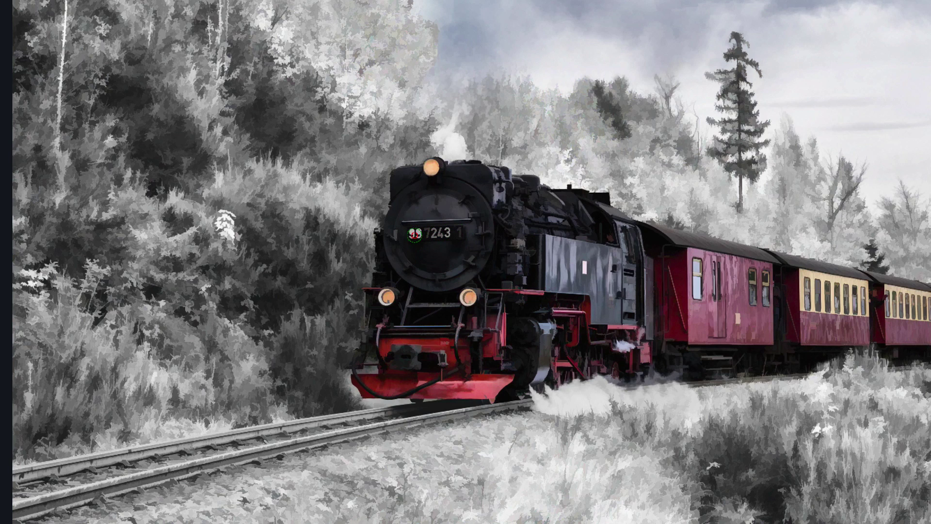
left_click_drag(412, 233, 451, 233)
left_click(468, 297)
left_click(392, 299)
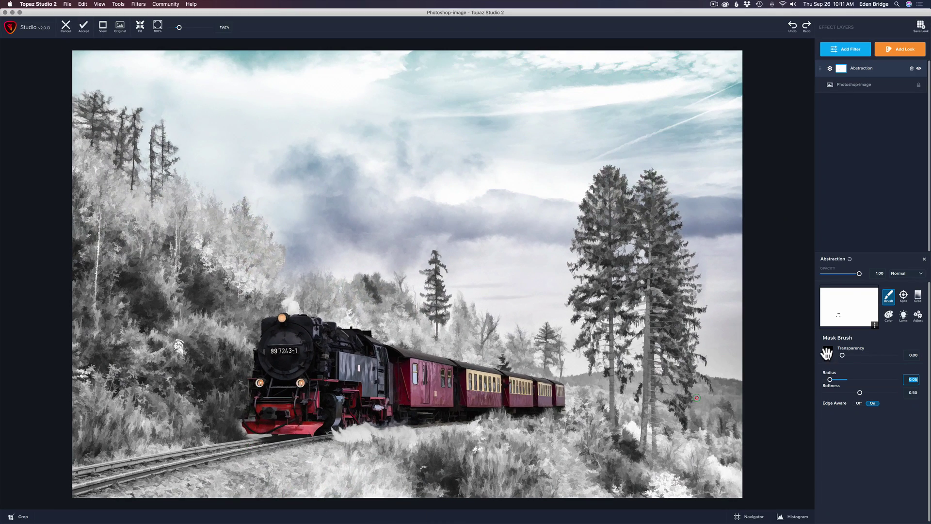
Set the Abstraction Detail Strength to 0.25 and Detail Boost to 0.13, and try a Detail Radius of 0.89 before lowering it slightly
left_click(870, 68)
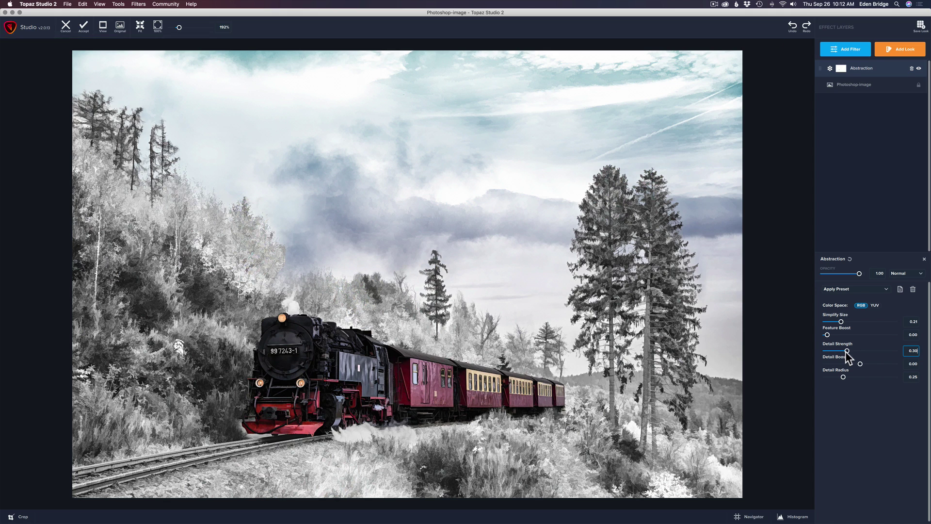
left_click(845, 351)
left_click_drag(846, 350, 843, 350)
left_click_drag(861, 364, 862, 364)
left_click_drag(862, 363, 879, 377)
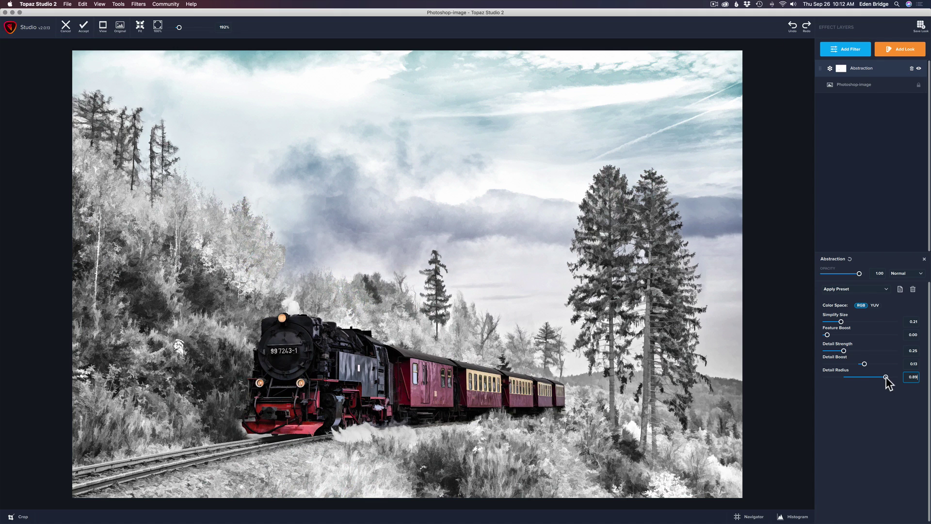
left_click_drag(886, 377, 874, 377)
Compare the train photo with its original, accept the edit back into Photoshop and toggle the filtered layer off and on
left_click_drag(442, 250, 442, 250)
left_click(86, 32)
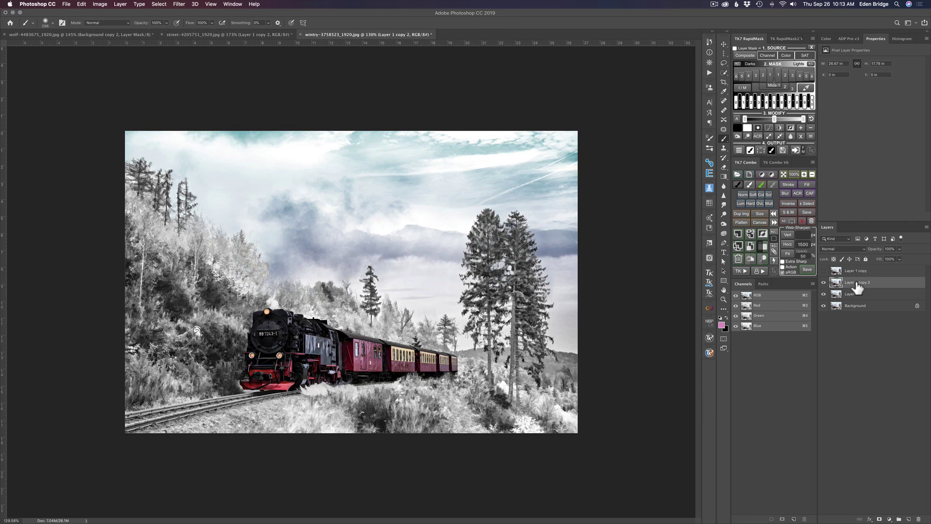
left_click(824, 283)
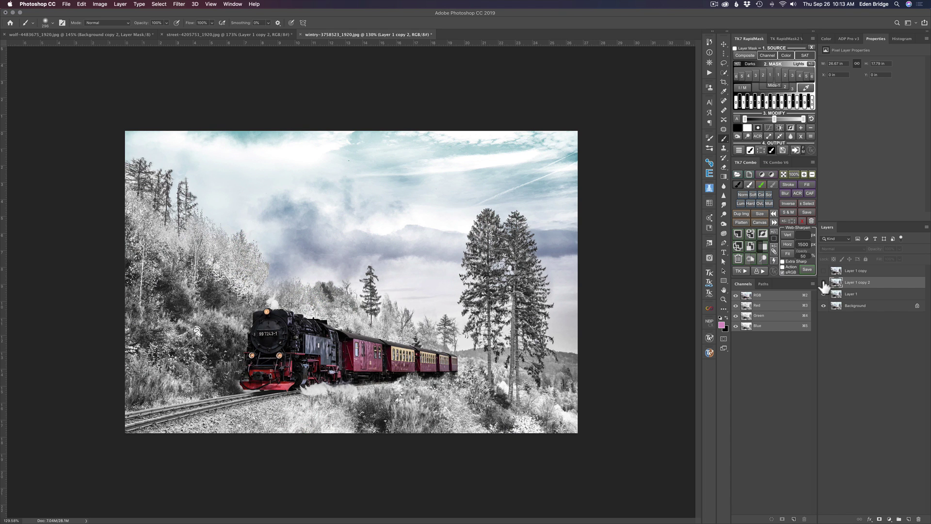
left_click(824, 284)
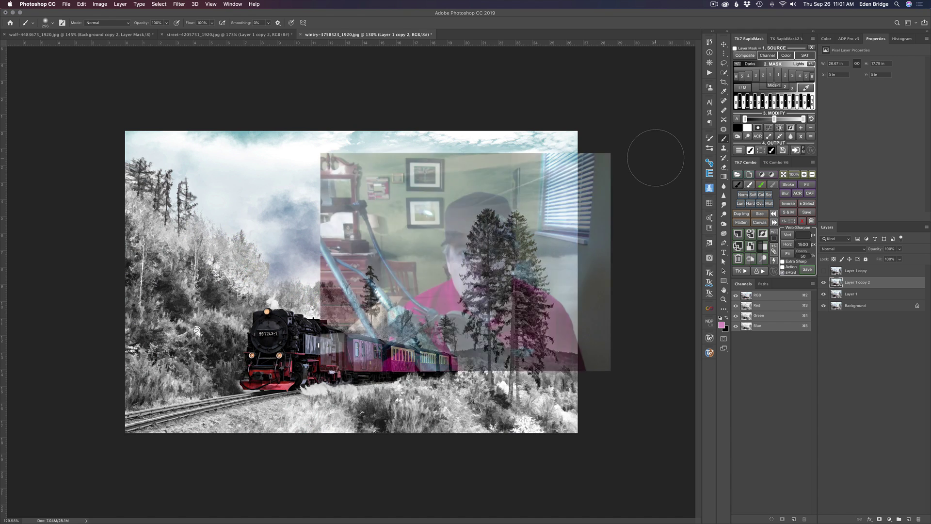